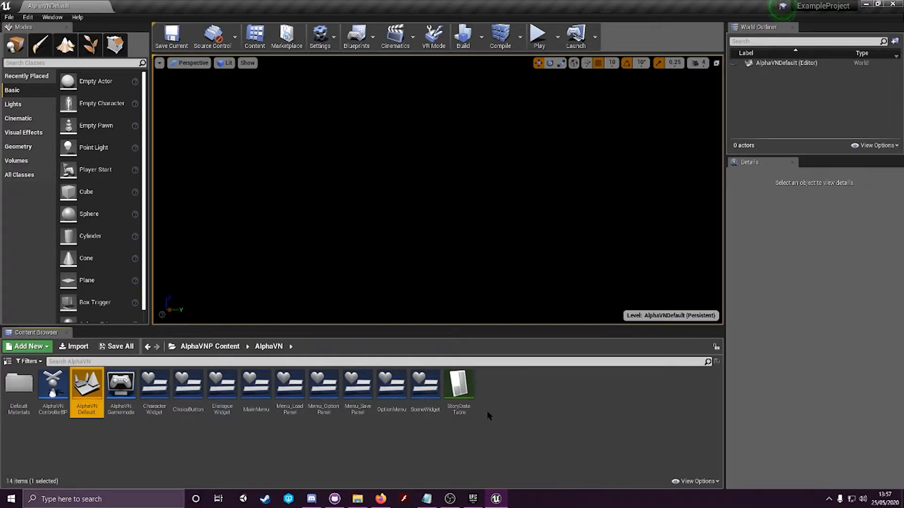
# Play-test the AlphaVNDefault level by starting the game, advancing through the opening dialogue, and quitting
pyautogui.click(538, 41)
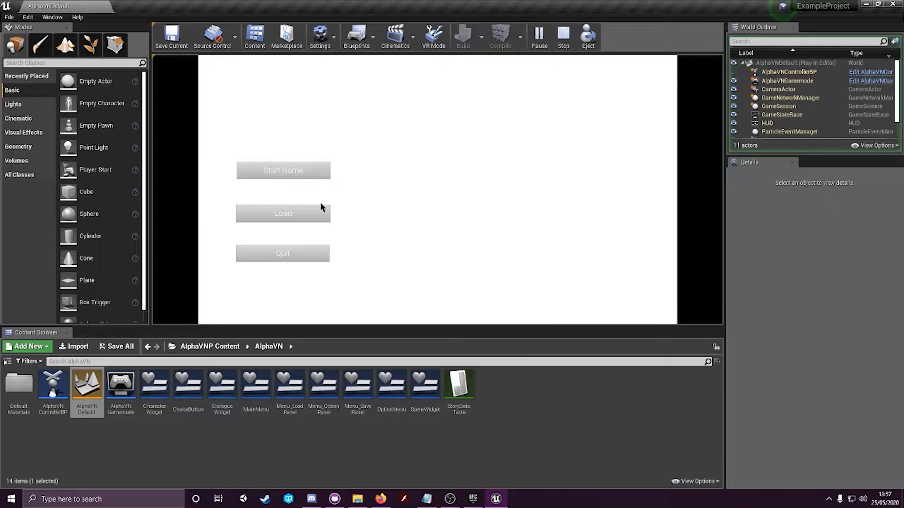
pyautogui.click(299, 172)
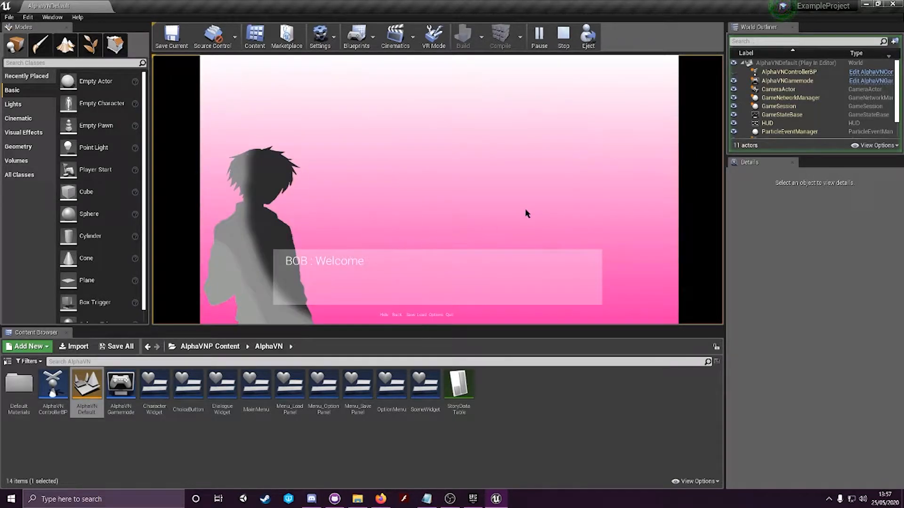
pyautogui.click(470, 225)
pyautogui.click(456, 219)
pyautogui.click(456, 219)
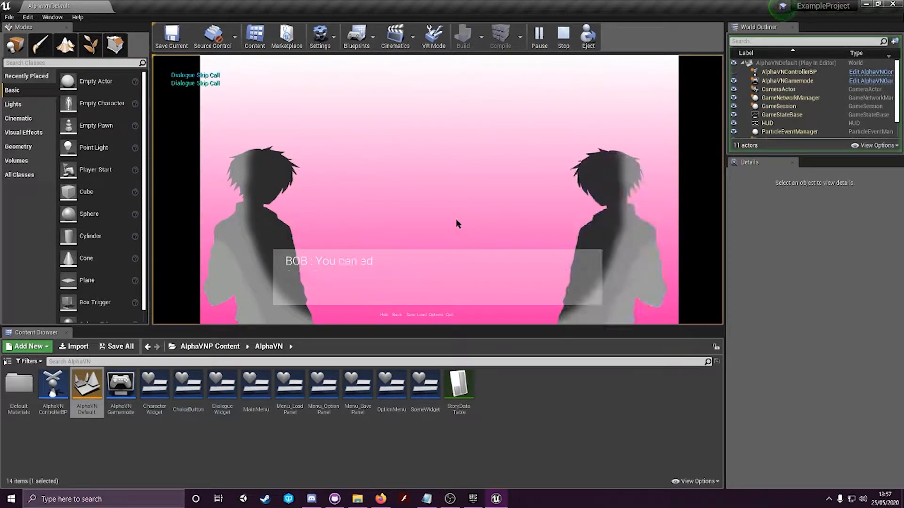
pyautogui.click(455, 219)
pyautogui.click(442, 193)
pyautogui.click(448, 237)
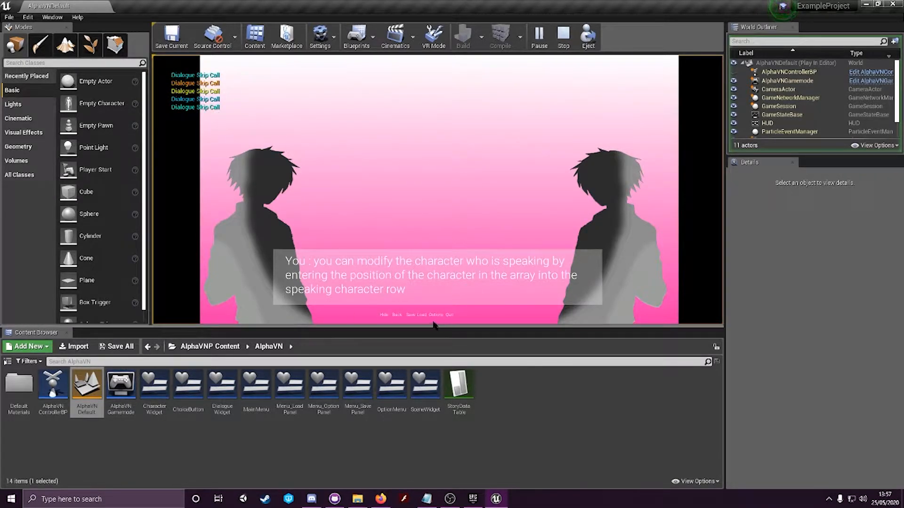
pyautogui.click(447, 316)
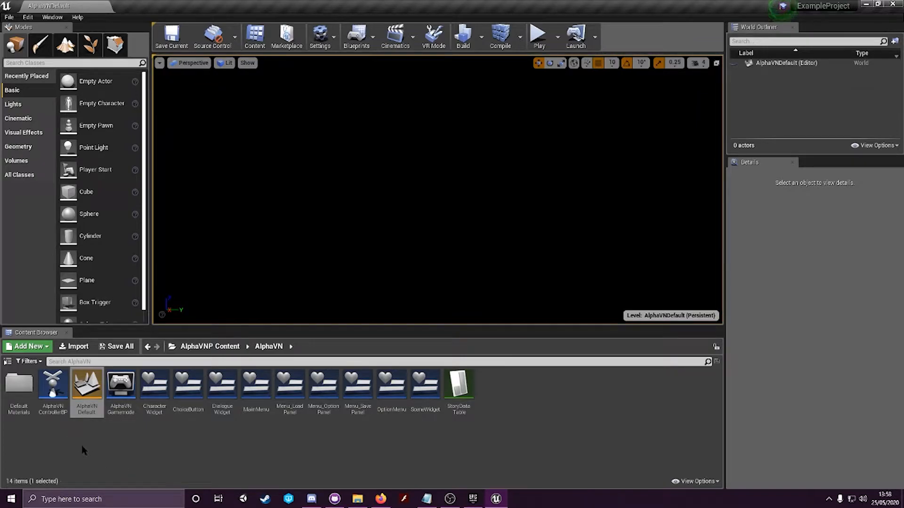
# Open the StoryDataTable asset and maximize its editor window
pyautogui.click(100, 453)
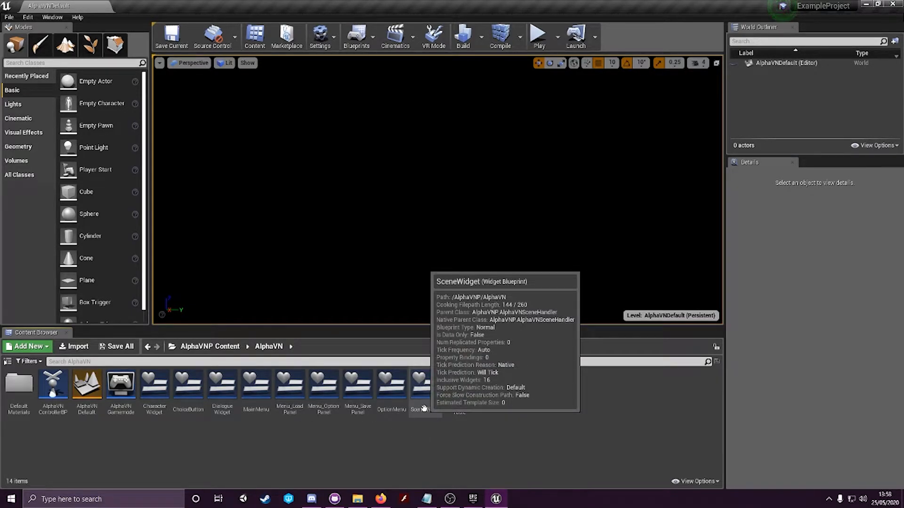
pyautogui.doubleClick(462, 406)
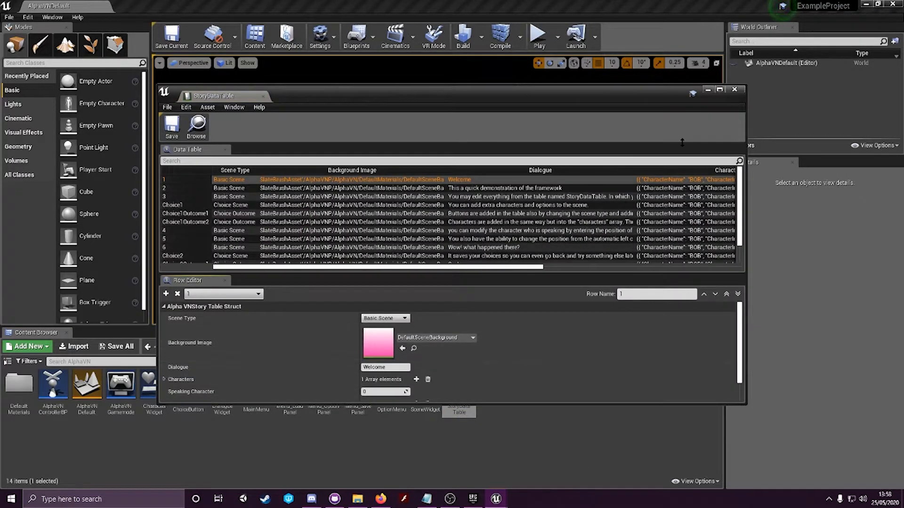
pyautogui.click(720, 90)
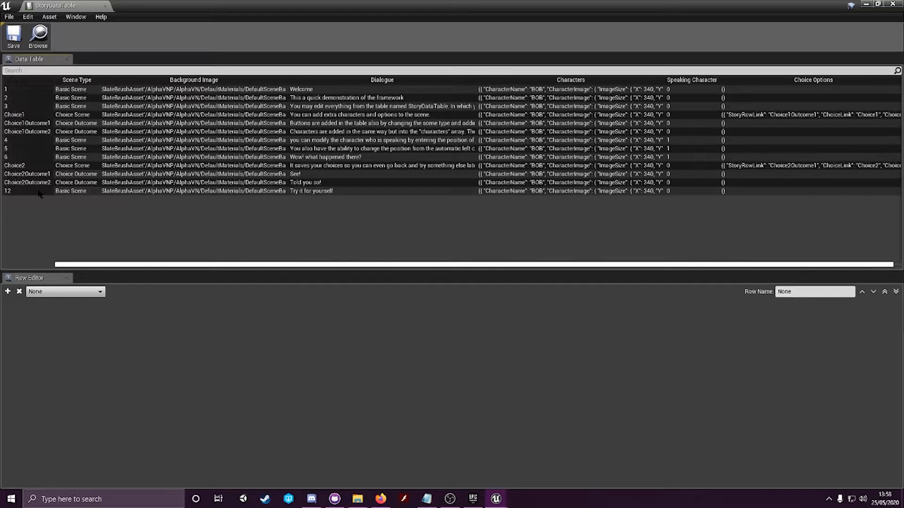
# Remove every existing row from the story data table, starting with row 12
pyautogui.click(71, 193)
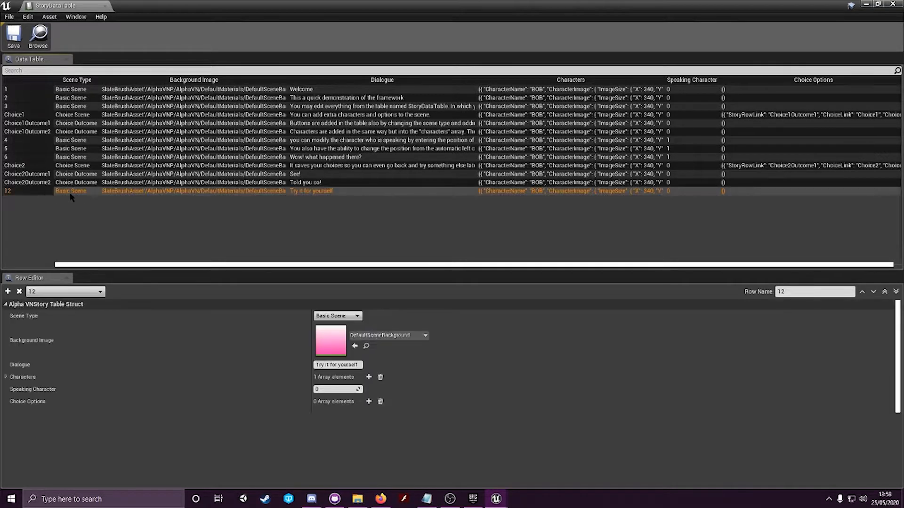
pyautogui.click(19, 292)
pyautogui.click(19, 292)
pyautogui.click(19, 291)
pyautogui.click(19, 292)
pyautogui.click(20, 291)
pyautogui.click(19, 291)
pyautogui.click(20, 291)
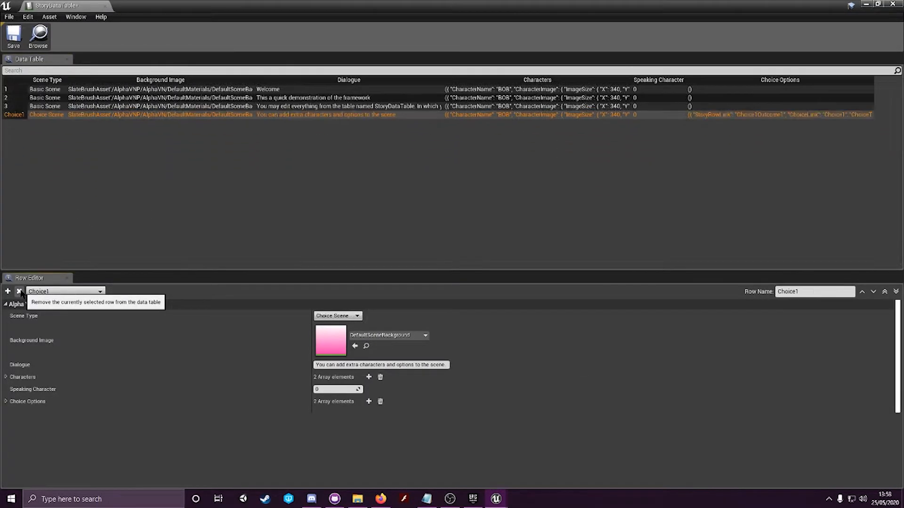
pyautogui.click(20, 291)
pyautogui.click(19, 291)
pyautogui.click(19, 291)
pyautogui.click(20, 291)
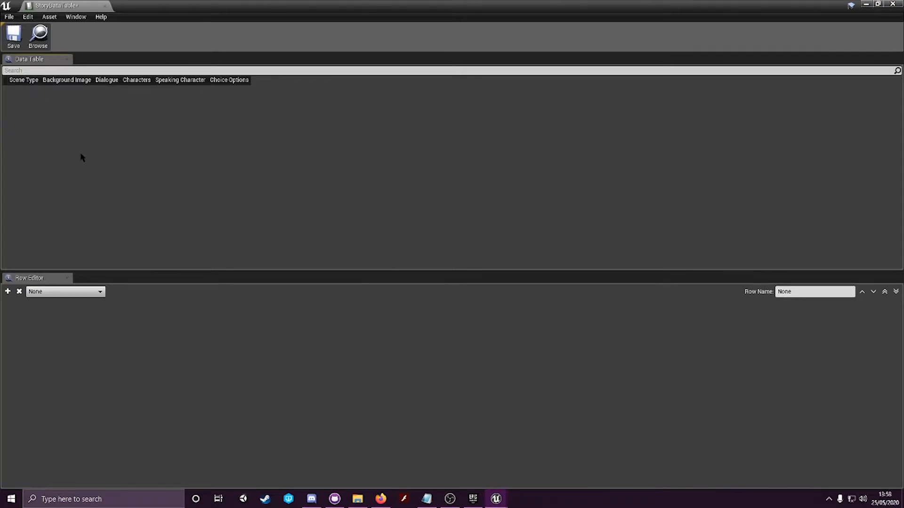
# Add a new row to the empty table and name it 1
pyautogui.click(8, 291)
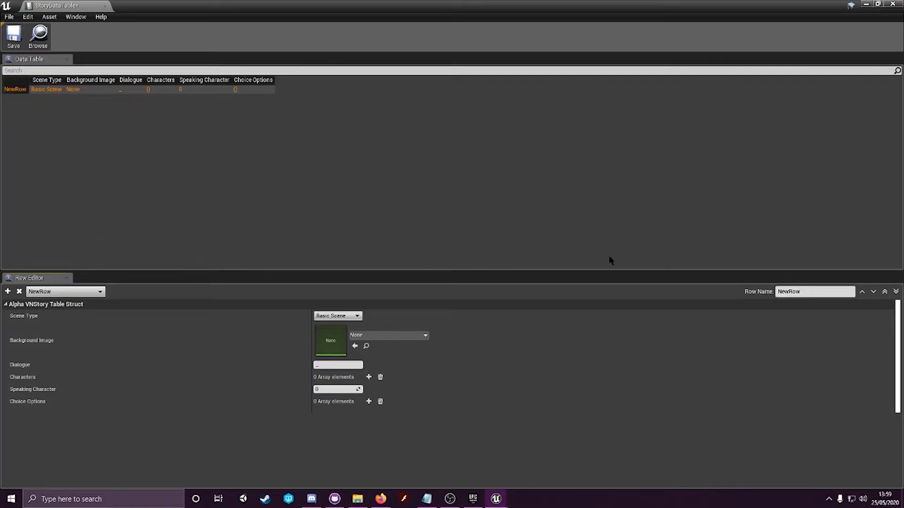
pyautogui.click(784, 295)
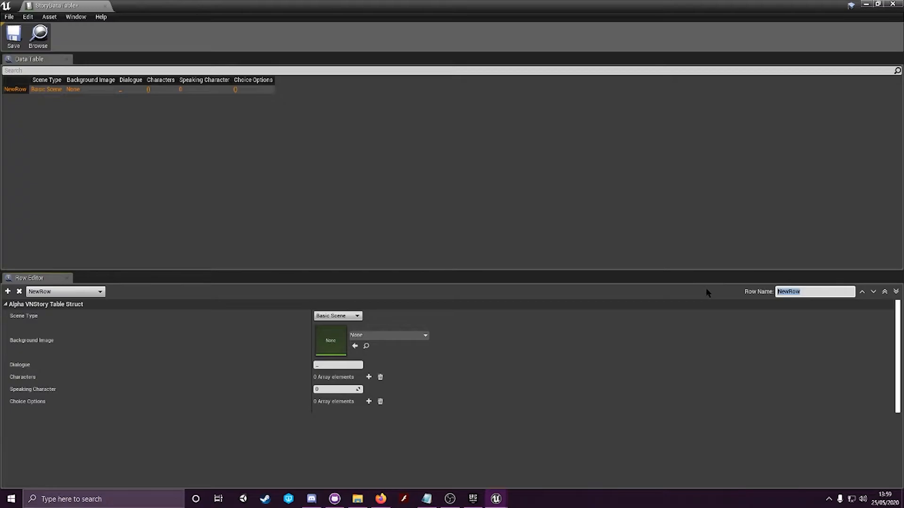
pyautogui.write('1')
pyautogui.press('Return')
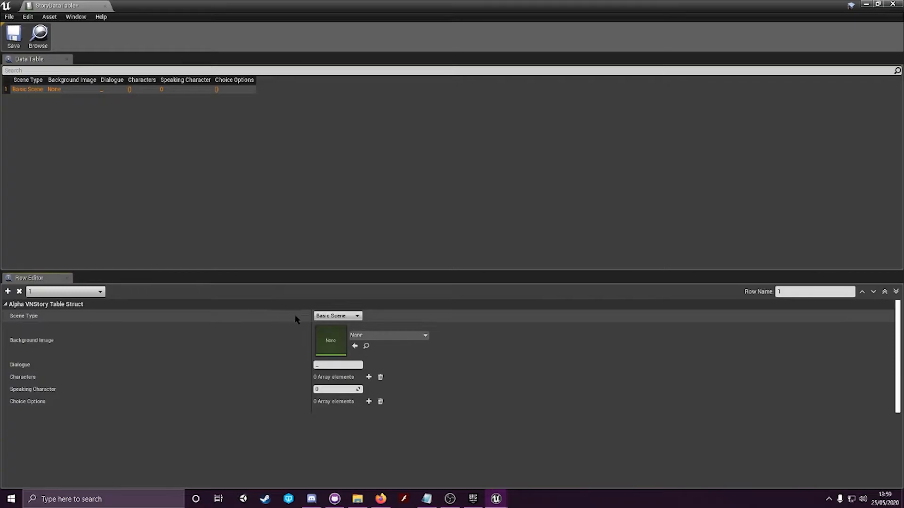
# Give row 1 the DefaultSceneBackground background image and the dialogue "This my first visual novel", leaving its scene type as Basic Scene
pyautogui.click(342, 317)
pyautogui.click(344, 317)
pyautogui.click(388, 335)
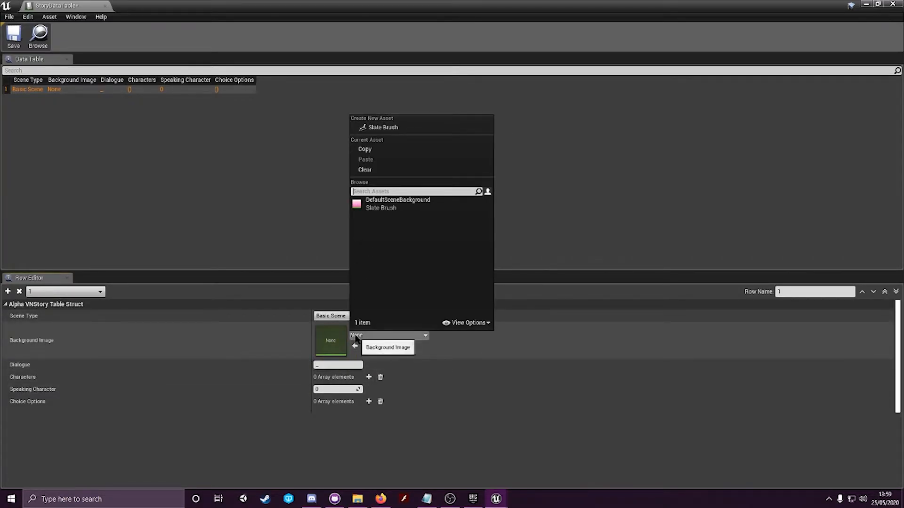
pyautogui.click(422, 342)
pyautogui.click(422, 337)
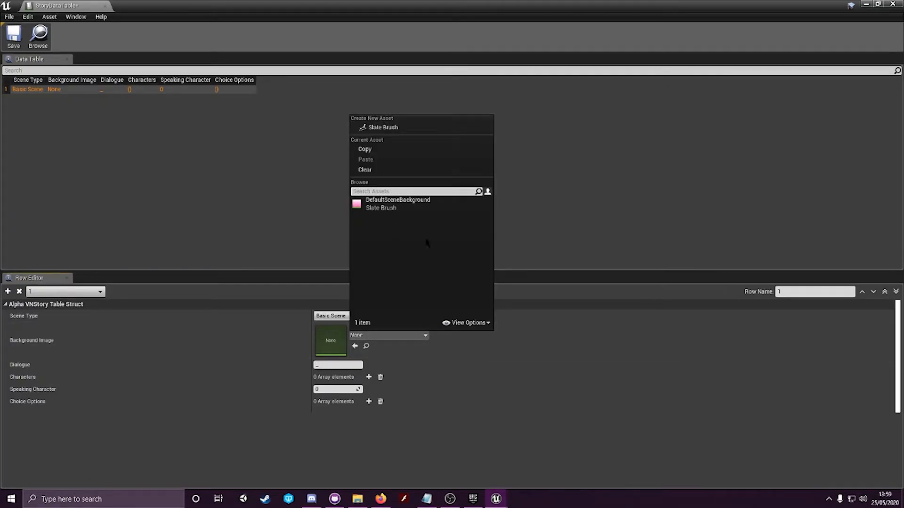
pyautogui.click(409, 207)
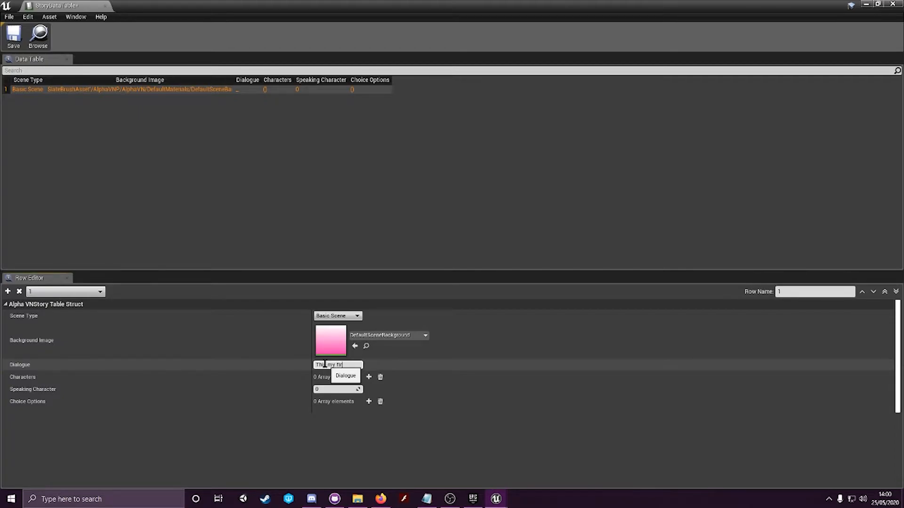
pyautogui.write('ovel')
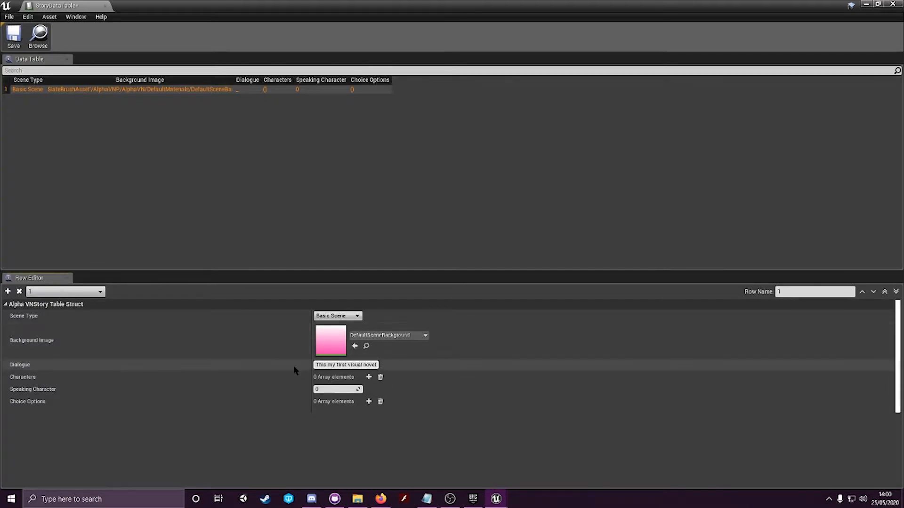
pyautogui.click(423, 362)
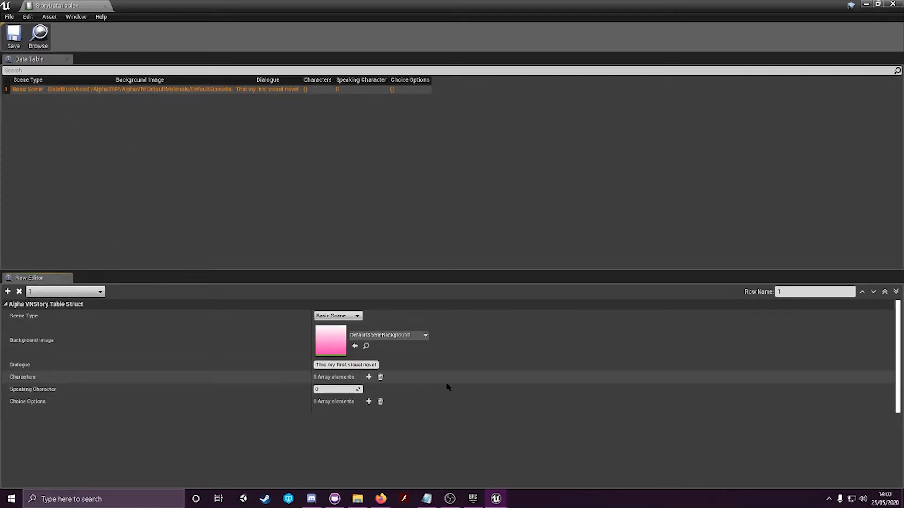
# Add one element to row 1's Characters array, with a character name and DefaultMaleLeft as its image
pyautogui.click(369, 377)
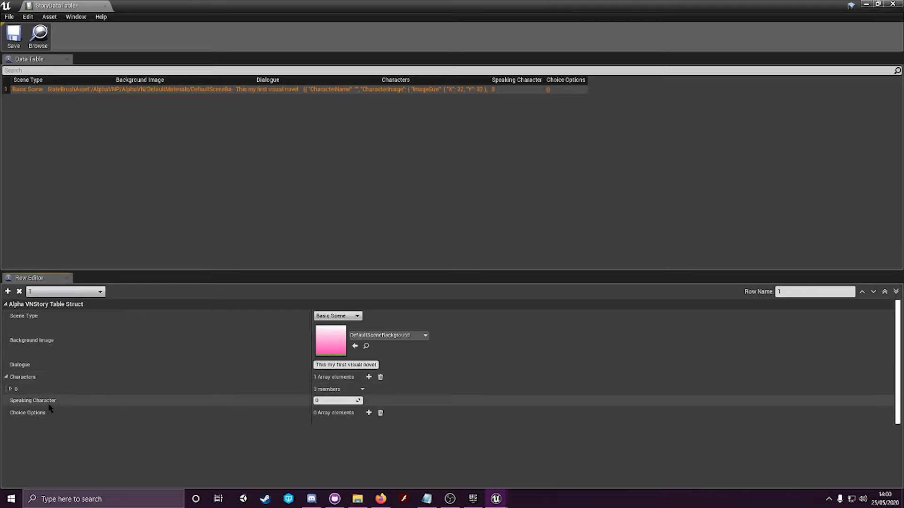
pyautogui.click(11, 389)
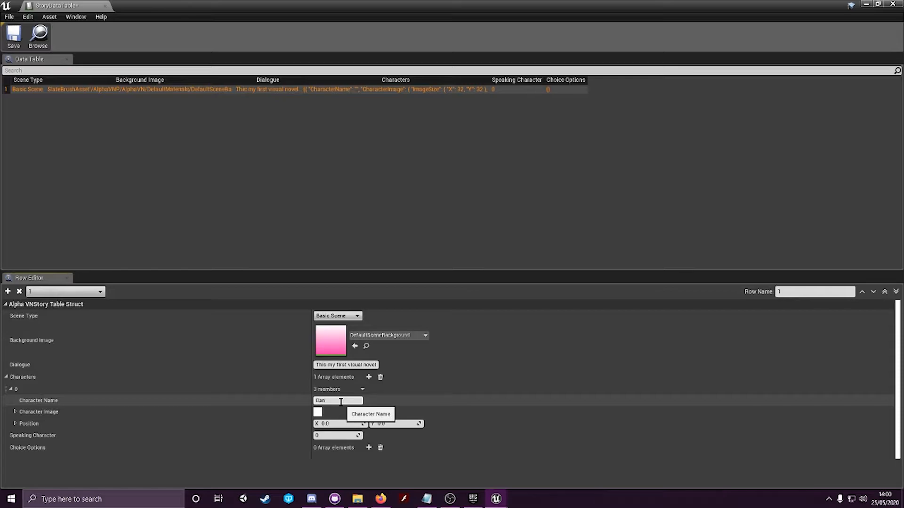
pyautogui.click(15, 412)
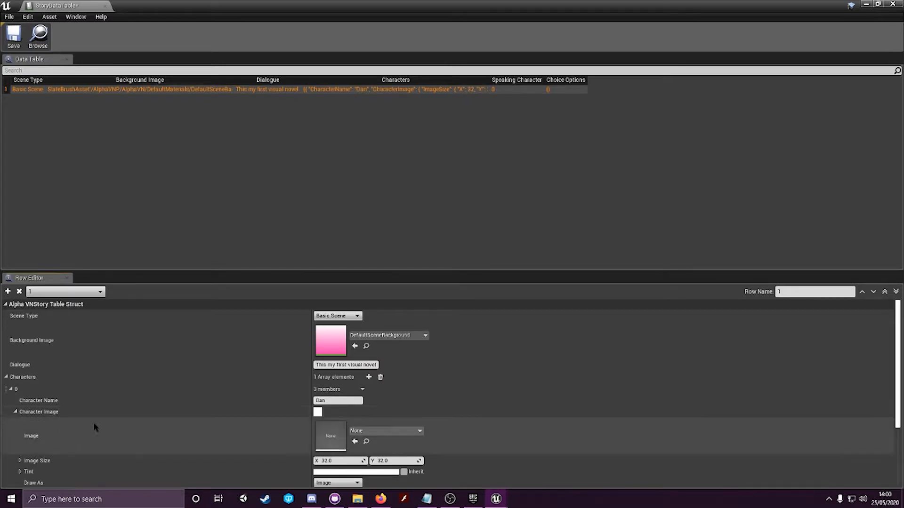
pyautogui.scroll(-2, 103, 419)
pyautogui.click(420, 402)
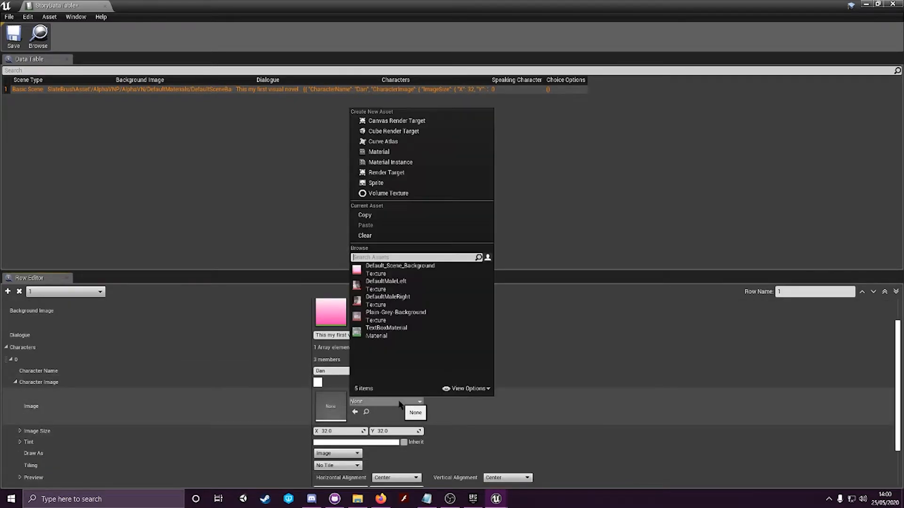
pyautogui.click(393, 285)
# Tint the character image medium blue, about 3F8ABD in sRGB hex
pyautogui.scroll(-1, 299, 406)
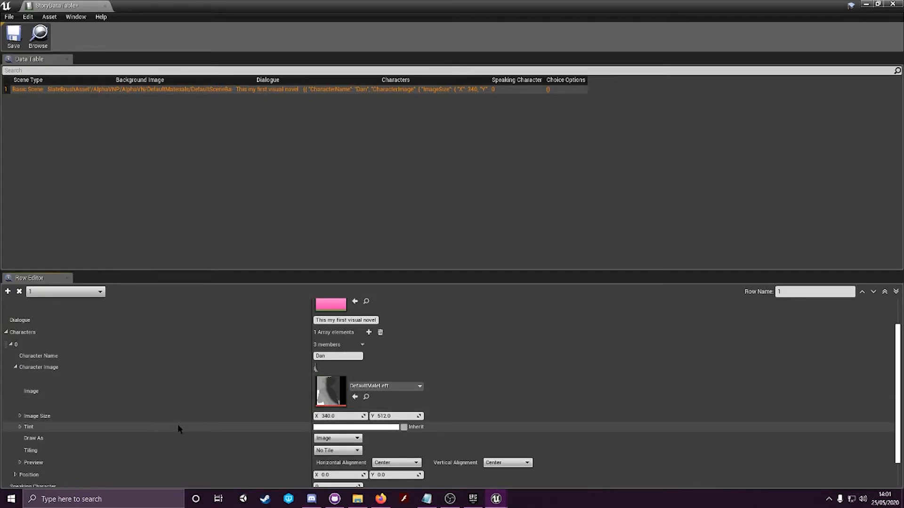
pyautogui.scroll(-1, 178, 429)
pyautogui.click(331, 412)
pyautogui.moveTo(392, 365)
pyautogui.mouseDown()
pyautogui.moveTo(417, 303)
pyautogui.moveTo(469, 316)
pyautogui.moveTo(355, 292)
pyautogui.mouseUp()
pyautogui.click(469, 313)
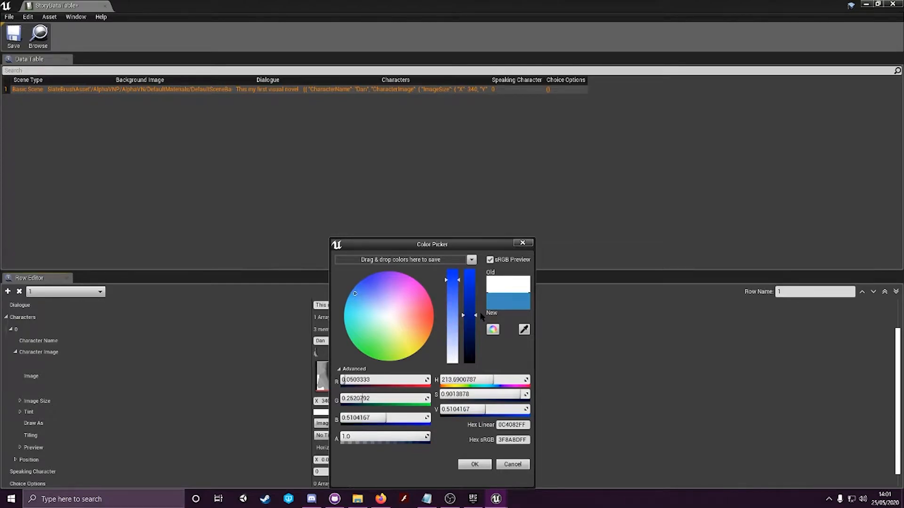
pyautogui.click(474, 464)
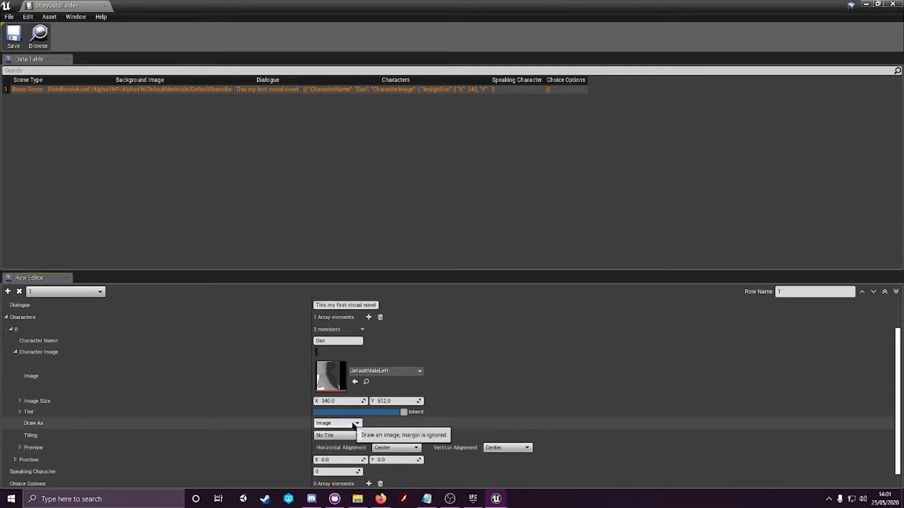
# Collapse the character's image settings and set its Position X to 100
pyautogui.scroll(-1, 352, 426)
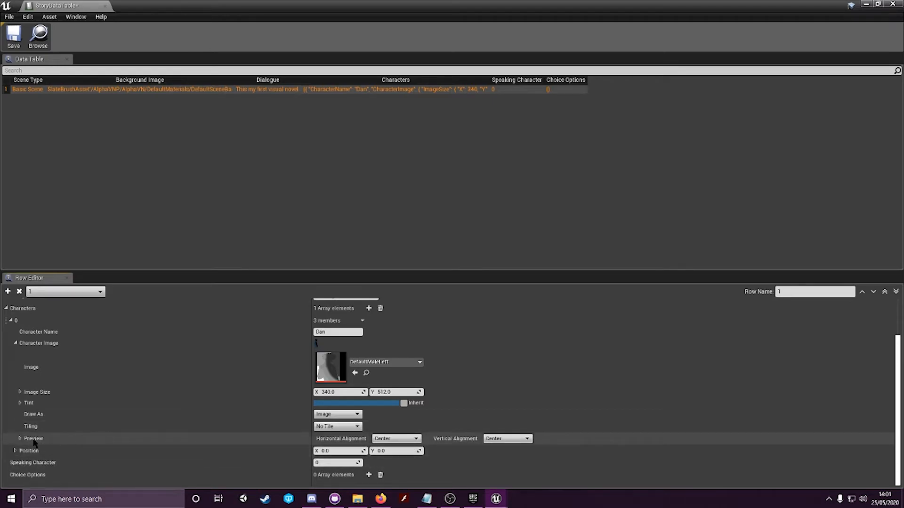
pyautogui.click(12, 322)
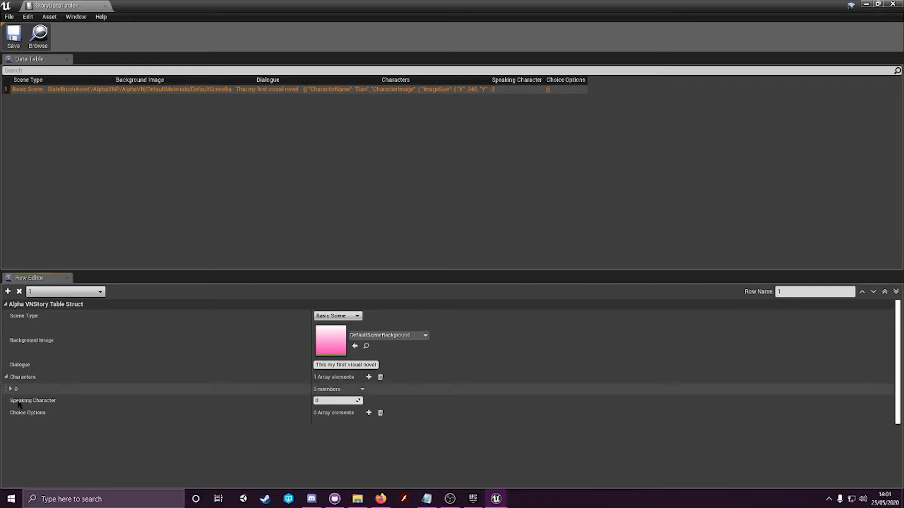
pyautogui.click(11, 390)
pyautogui.scroll(-3, 17, 368)
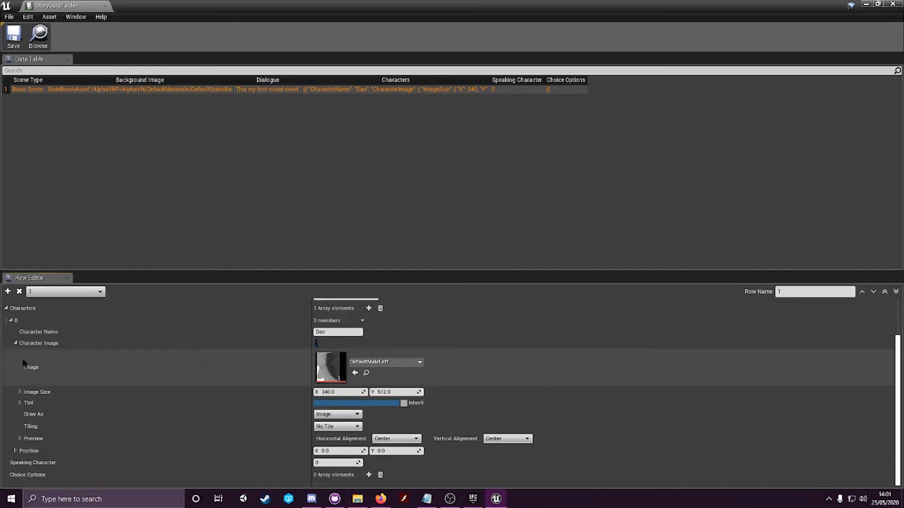
pyautogui.click(15, 343)
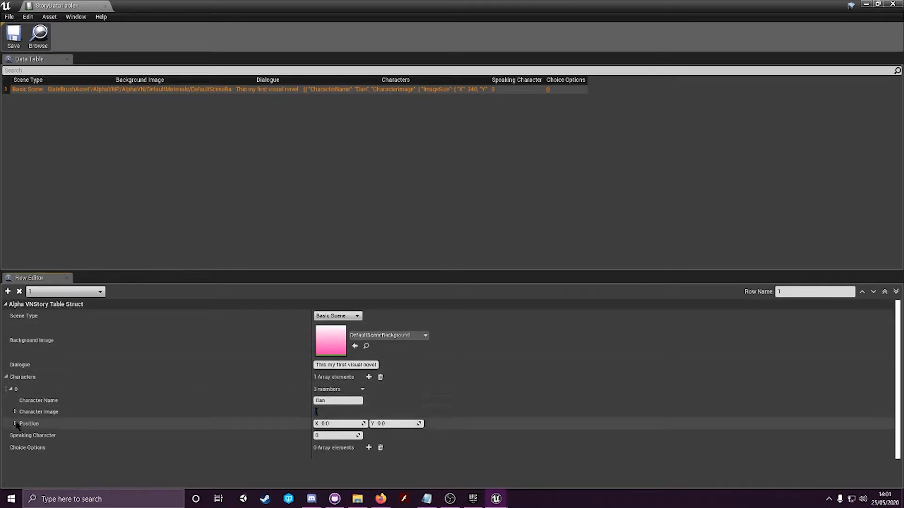
pyautogui.click(15, 423)
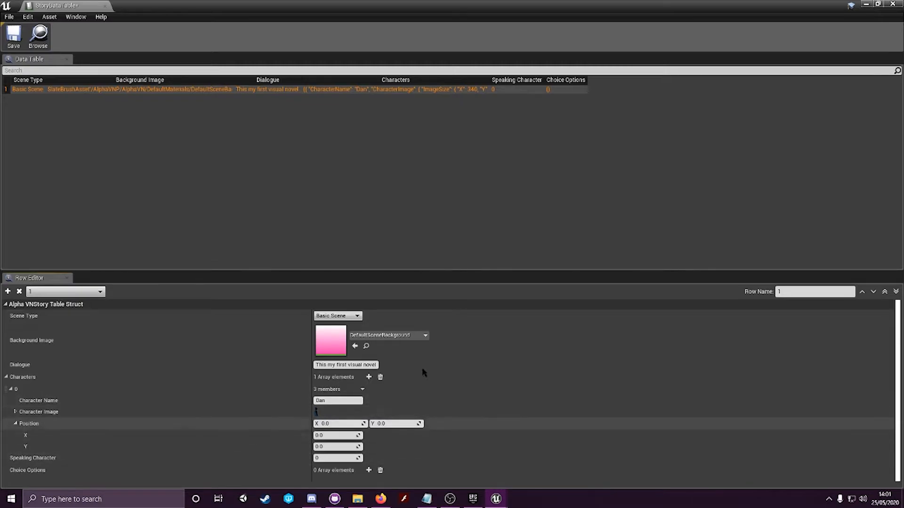
pyautogui.click(338, 424)
pyautogui.click(383, 424)
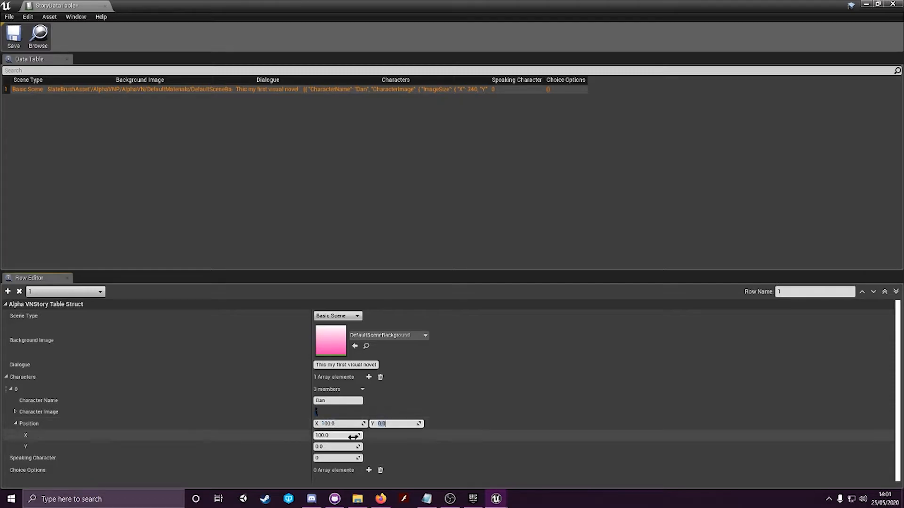
pyautogui.click(424, 449)
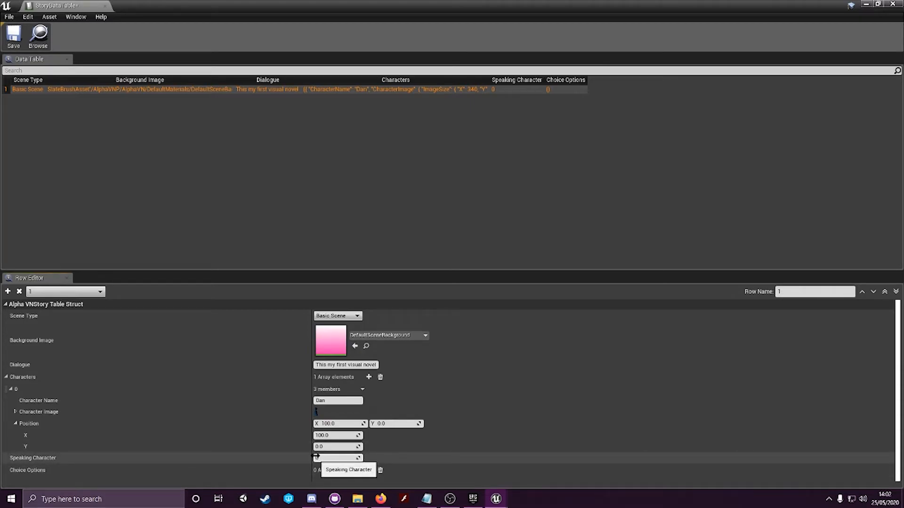
pyautogui.click(318, 401)
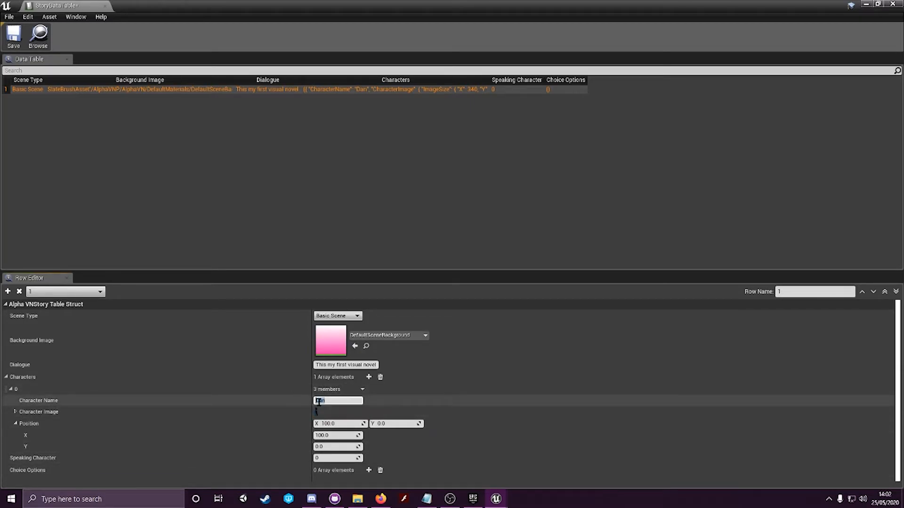
pyautogui.click(326, 401)
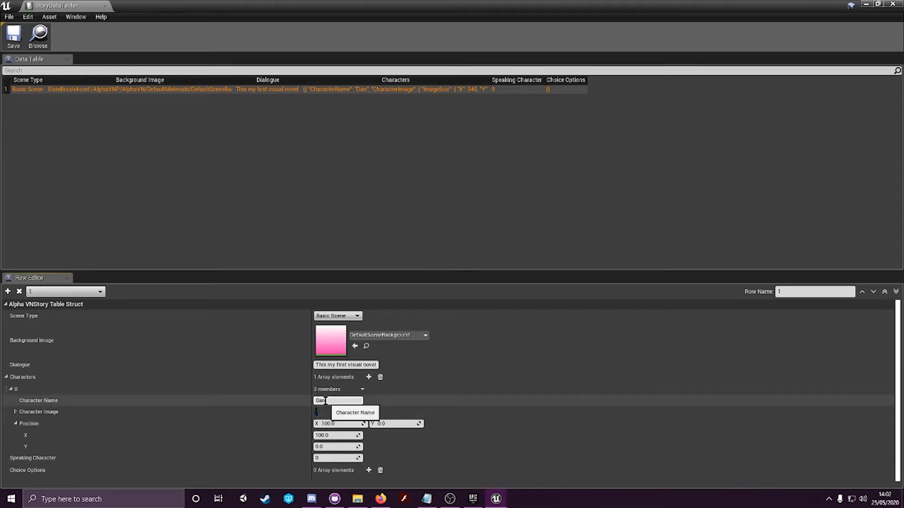
# Check row 1's Speaking Character index against the name of its character element, and collapse the Characters array
pyautogui.click(327, 457)
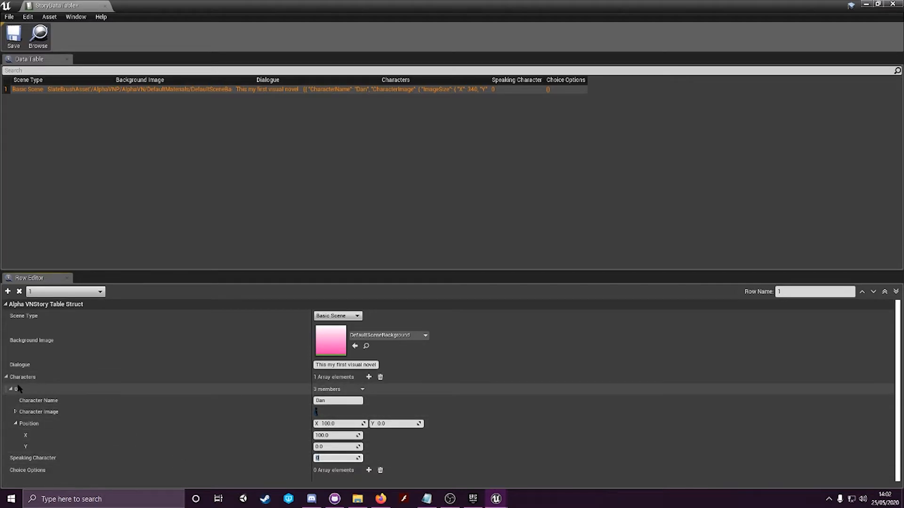
pyautogui.click(333, 401)
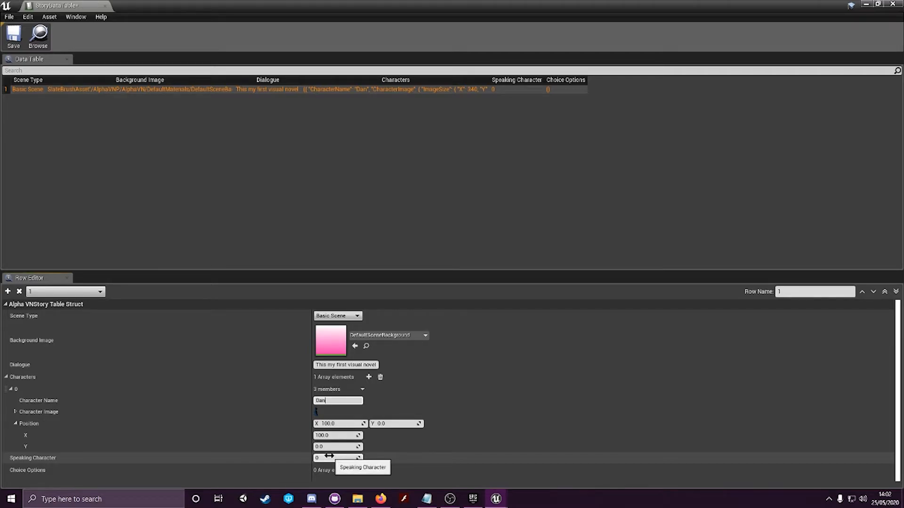
pyautogui.click(7, 377)
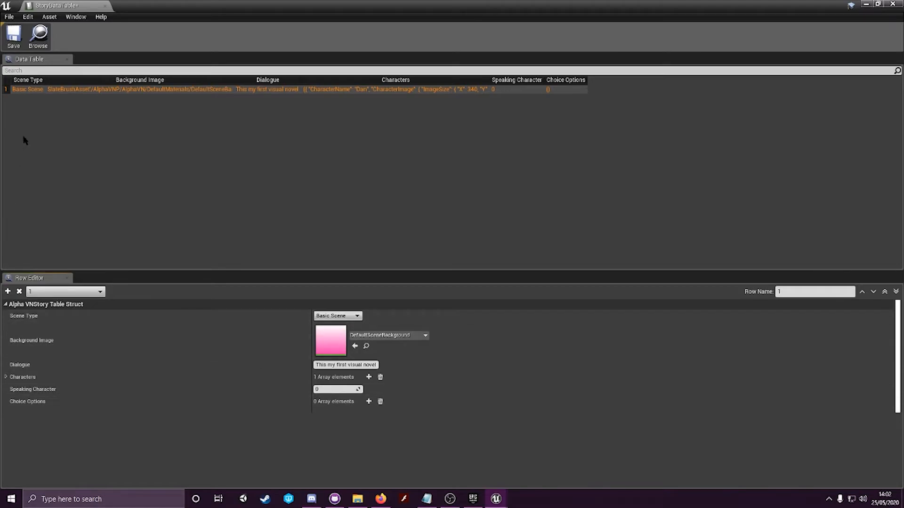
# Add a new row named Choice1 and set its scene type to Choice Scene
pyautogui.click(8, 291)
pyautogui.click(794, 291)
pyautogui.write('Choice')
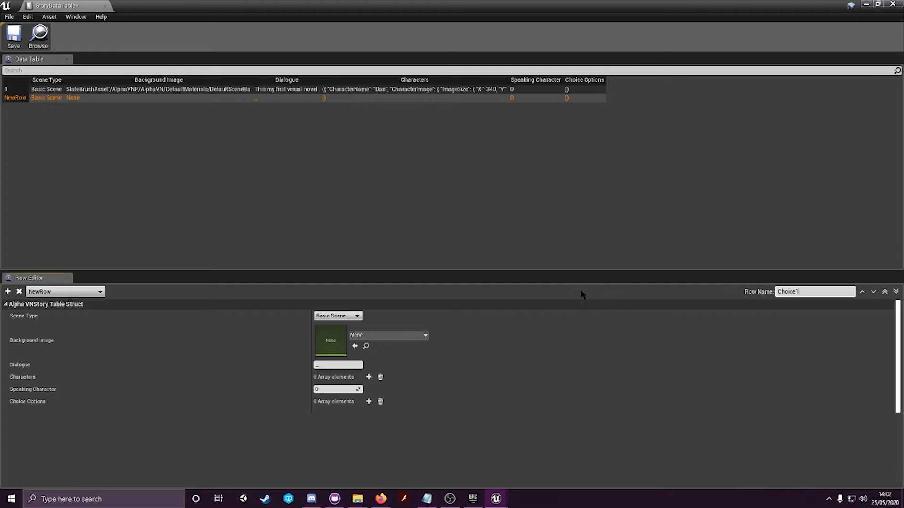
pyautogui.press('Return')
pyautogui.click(337, 316)
pyautogui.click(331, 332)
# Give the Choice1 row the DefaultSceneBackground background image and the dialogue "How are you today?"
pyautogui.click(372, 335)
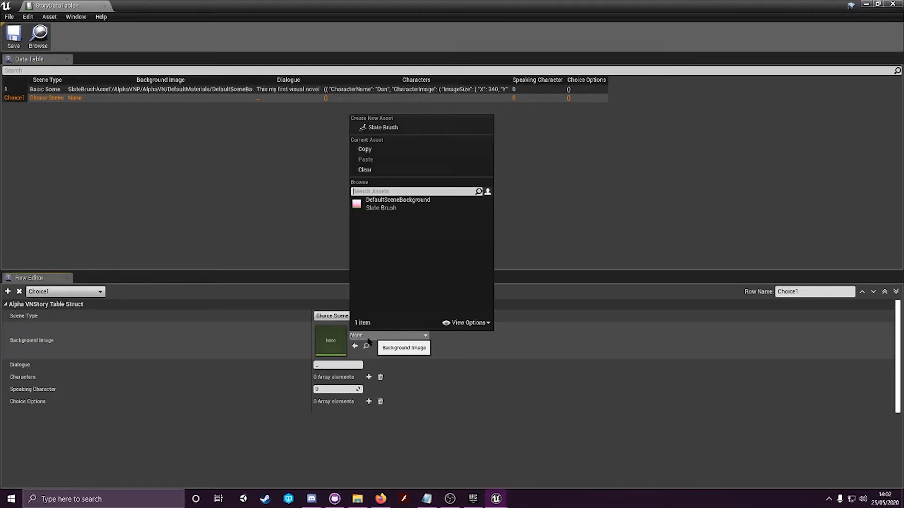
pyautogui.click(410, 207)
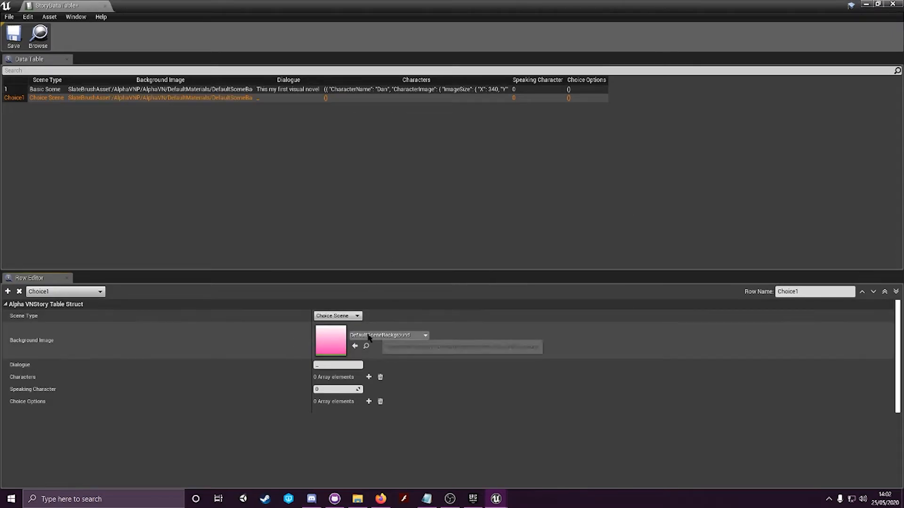
pyautogui.click(334, 365)
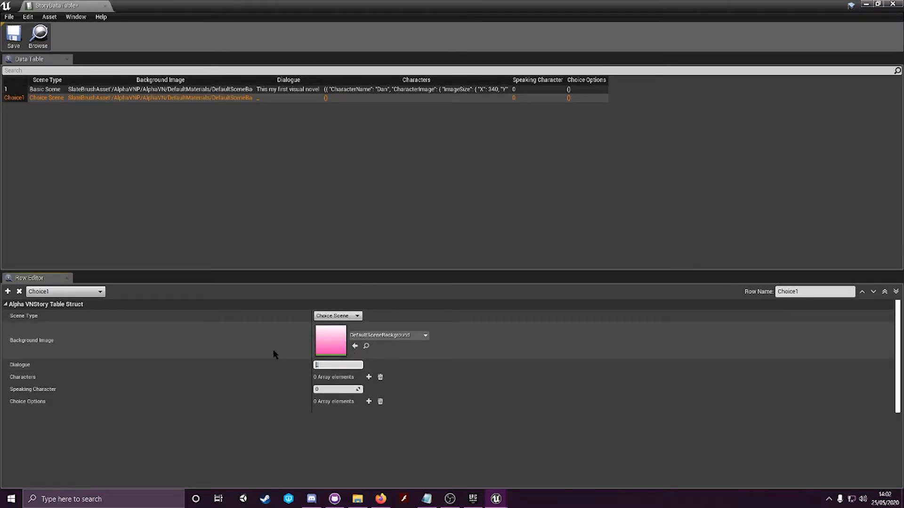
pyautogui.write('How are you today?')
pyautogui.press('Return')
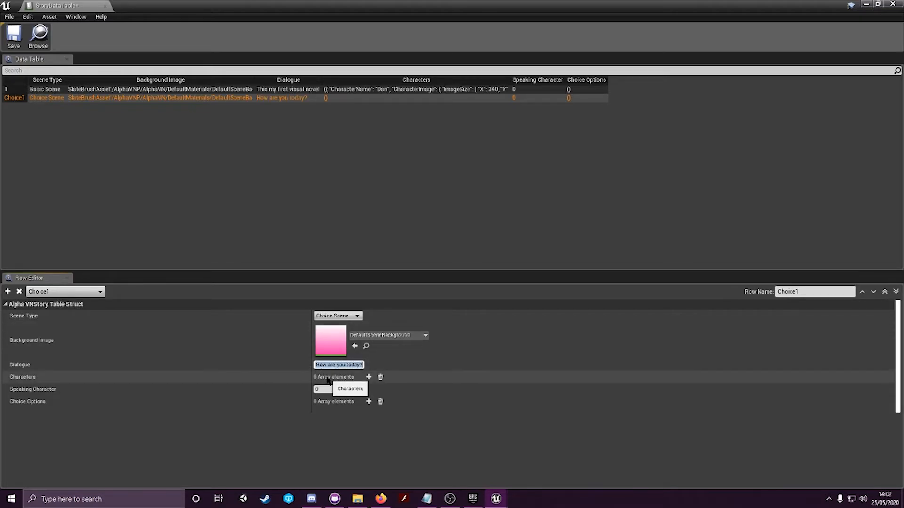
# Add one element to the Choice1 row's Characters array, with the character's name and DefaultMaleRight as its image
pyautogui.click(369, 377)
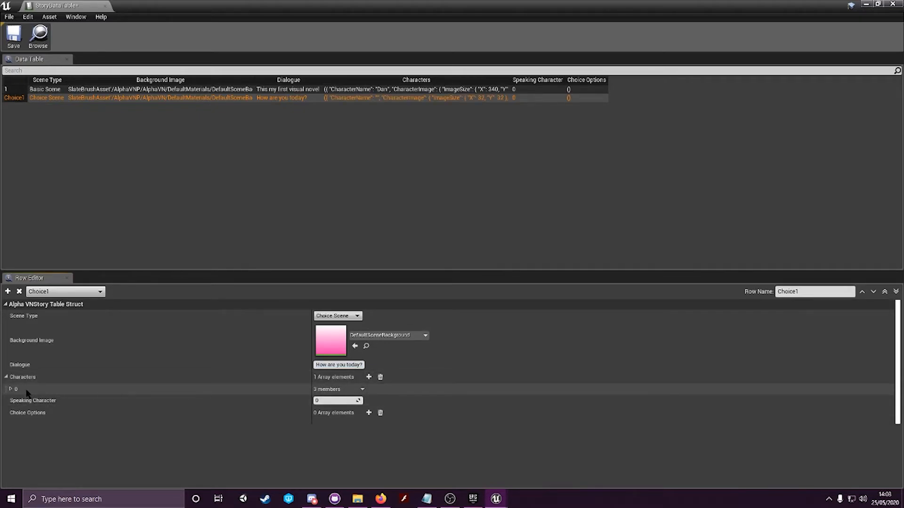
pyautogui.click(11, 389)
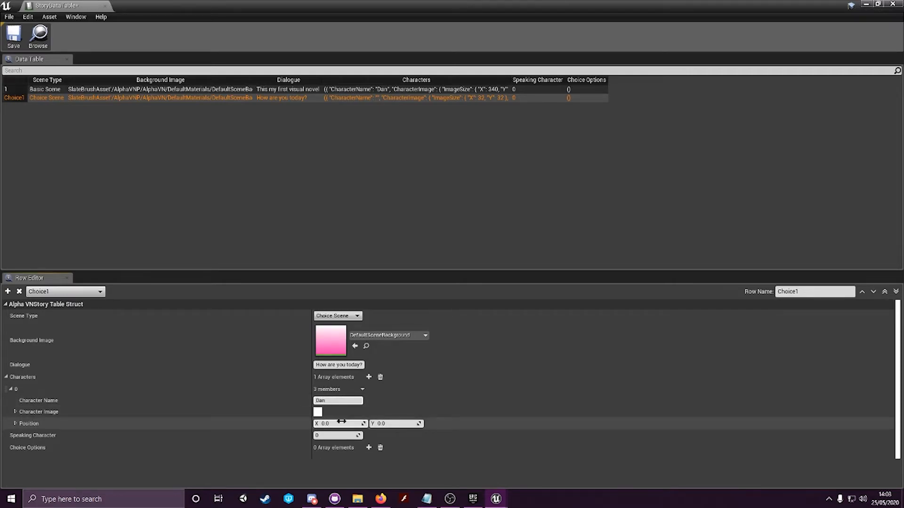
pyautogui.click(15, 412)
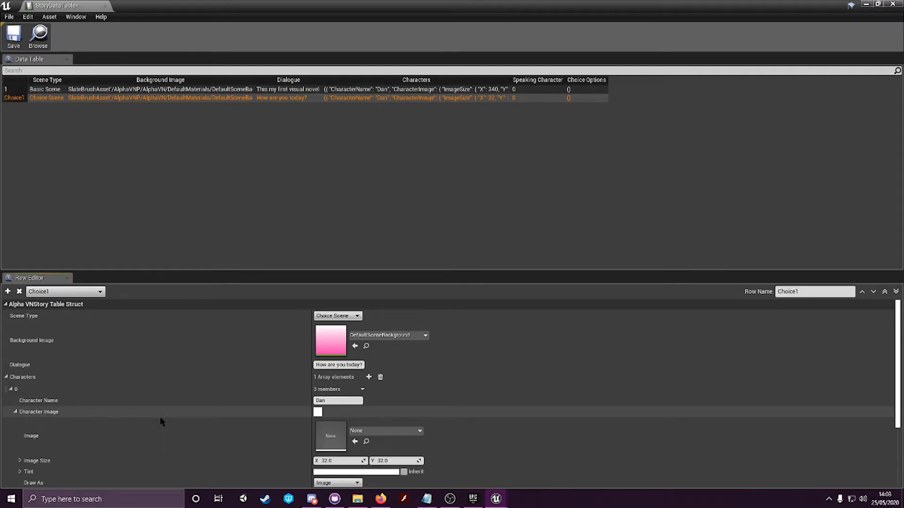
pyautogui.scroll(-2, 149, 414)
pyautogui.click(382, 401)
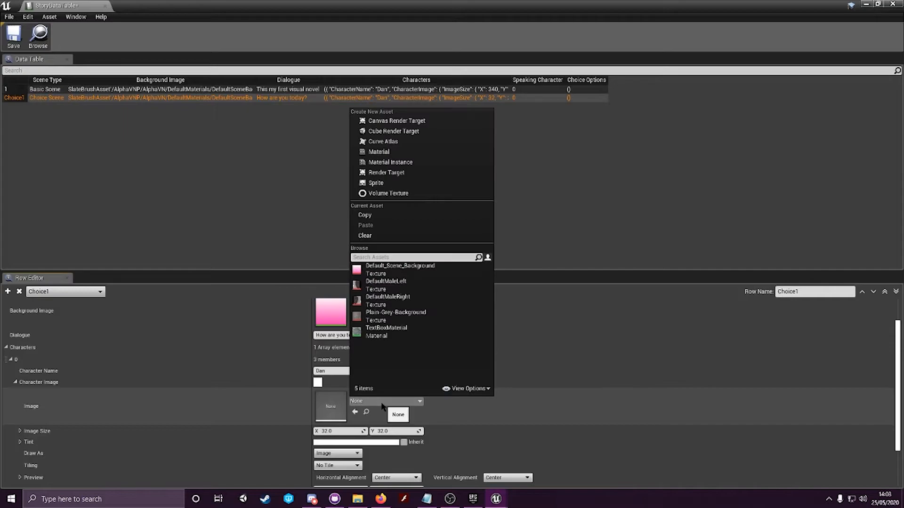
pyautogui.click(388, 300)
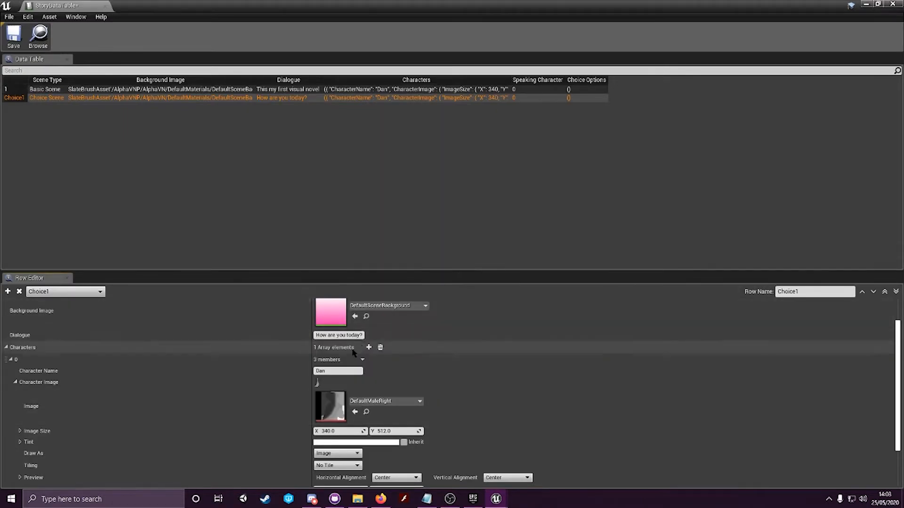
# Tint the Choice1 row's character image green and collapse its image settings
pyautogui.scroll(-1, 330, 377)
pyautogui.scroll(-1, 329, 414)
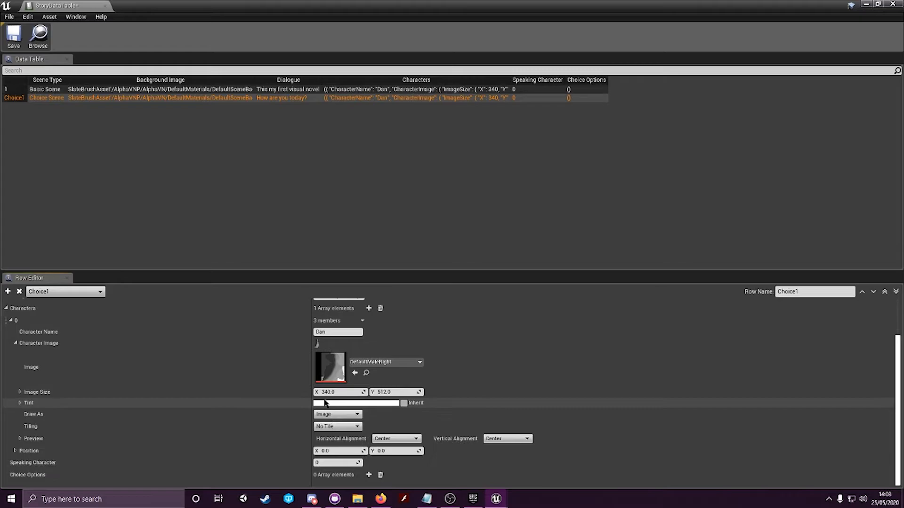
pyautogui.click(328, 403)
pyautogui.moveTo(382, 318); pyautogui.dragTo(359, 374)
pyautogui.moveTo(466, 322); pyautogui.dragTo(466, 330)
pyautogui.click(465, 463)
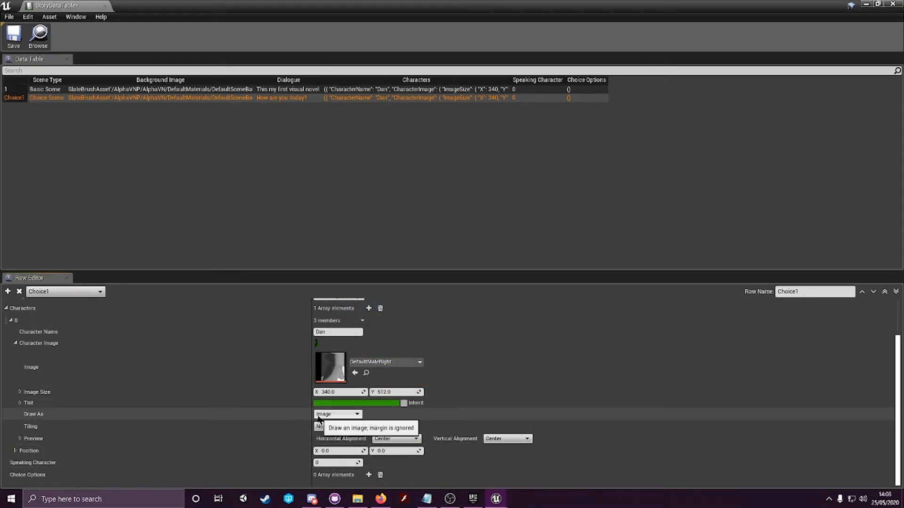
pyautogui.click(15, 343)
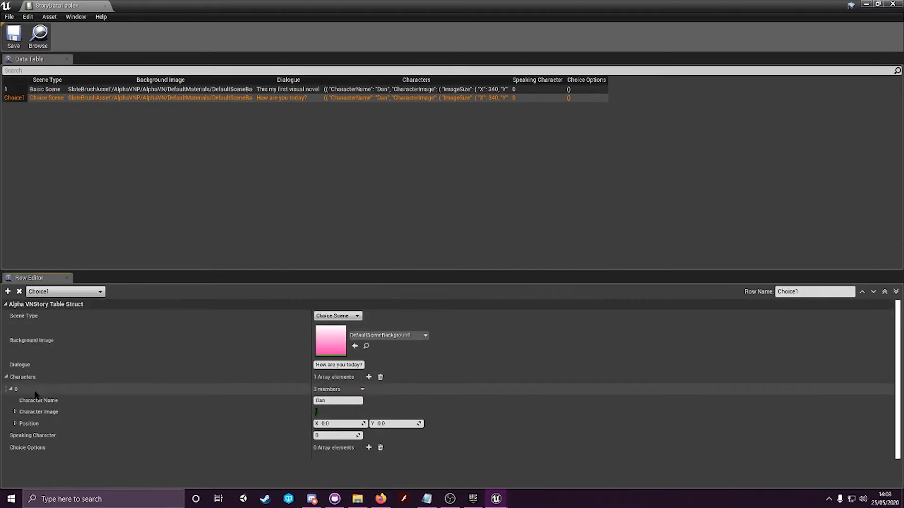
# Try a different Position X for the Choice1 row's character and reset it to 0
pyautogui.moveTo(332, 423); pyautogui.dragTo(351, 424)
pyautogui.click(323, 424)
pyautogui.write('0')
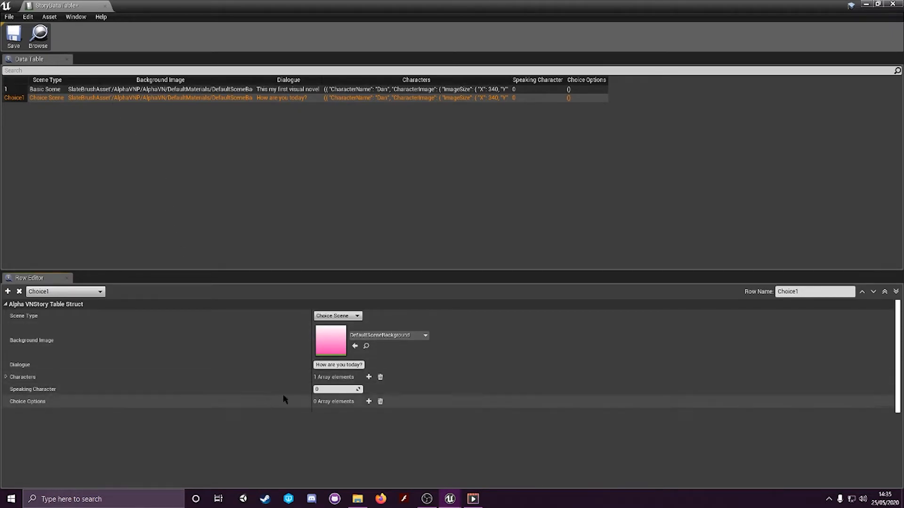
# Add one element to the Choice1 row's Choice Options array and set its Choice Link to Choice1
pyautogui.click(368, 402)
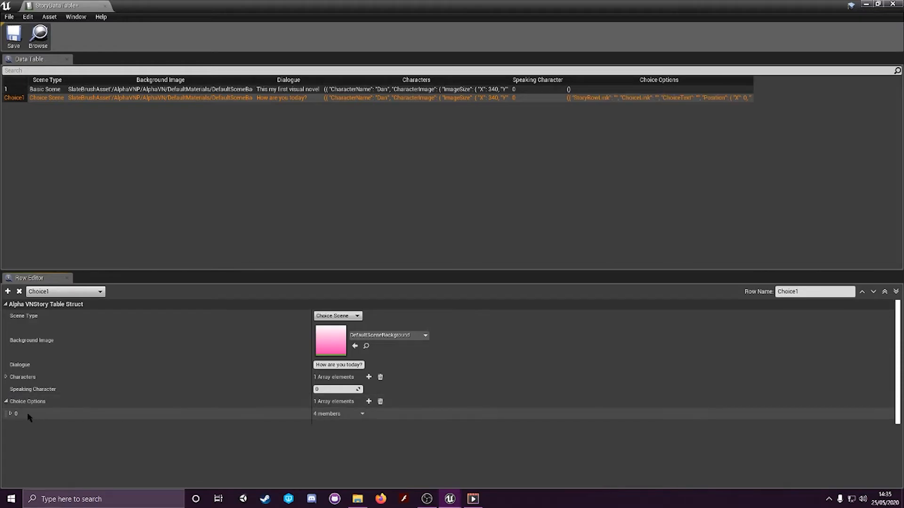
pyautogui.click(10, 415)
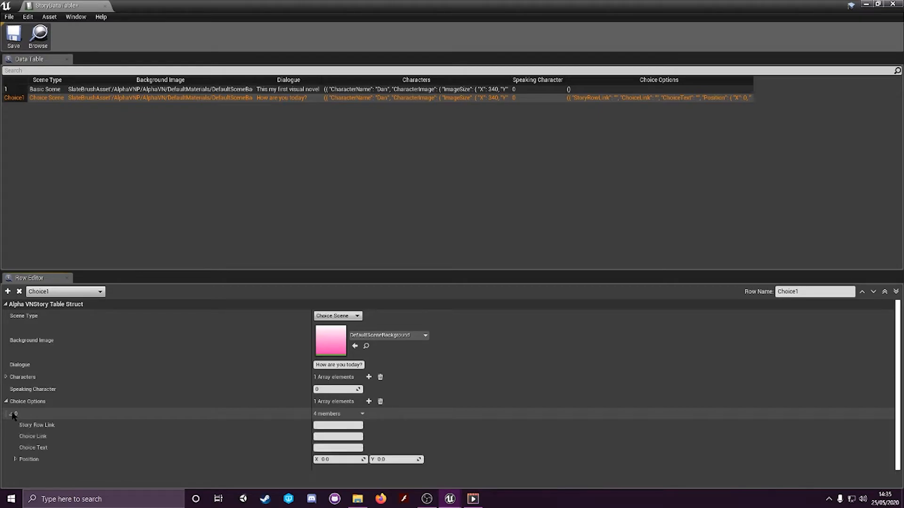
pyautogui.click(332, 426)
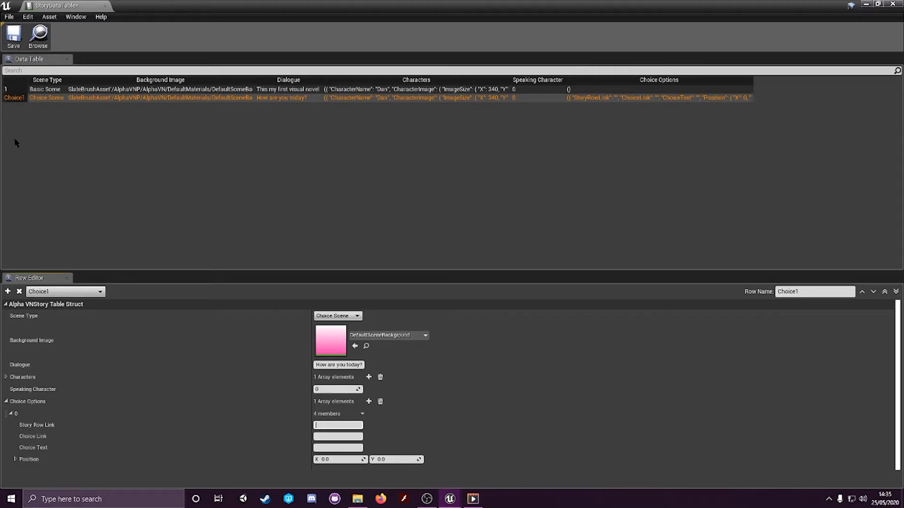
pyautogui.click(328, 437)
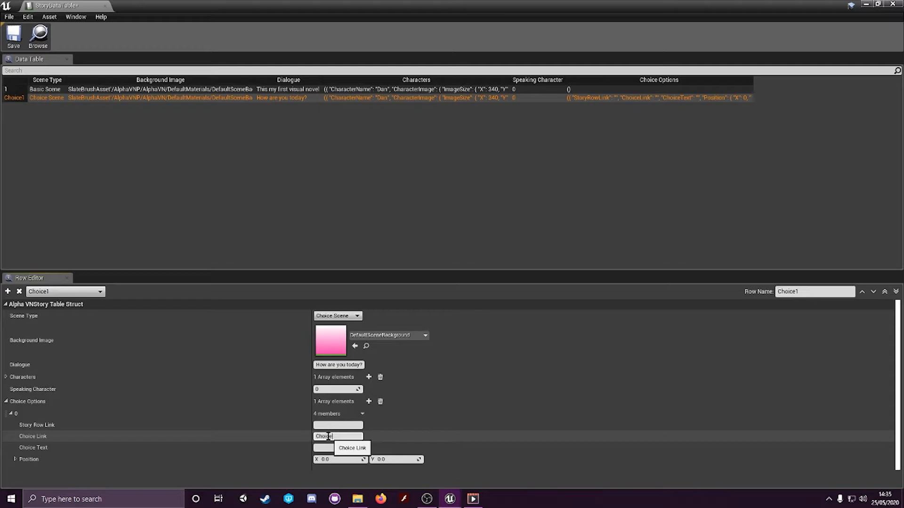
pyautogui.click(342, 447)
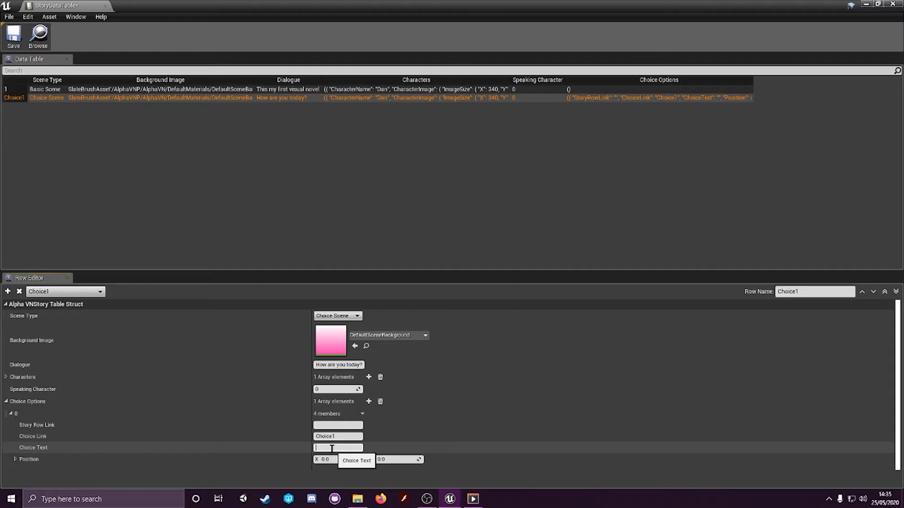
# Set the Choice Text of the Choice1 row's first choice option to "I'm Fine Thanks"
pyautogui.click(32, 89)
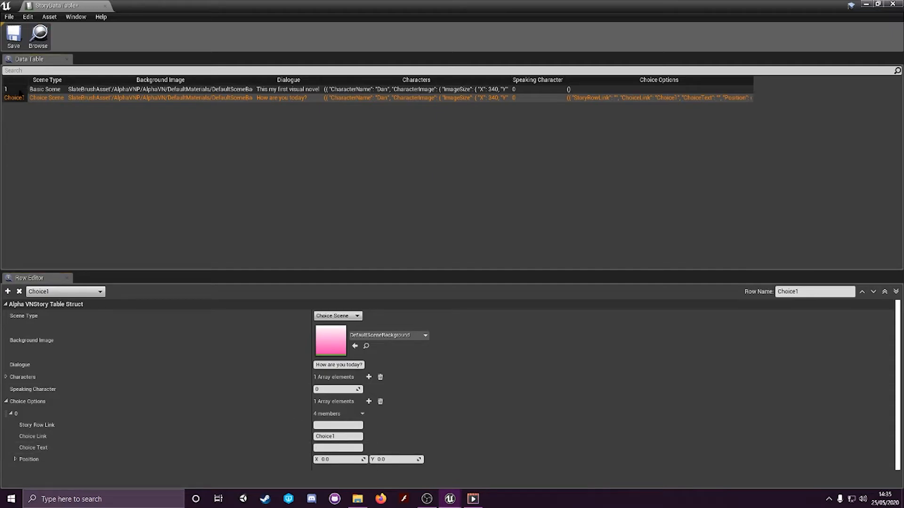
pyautogui.click(50, 98)
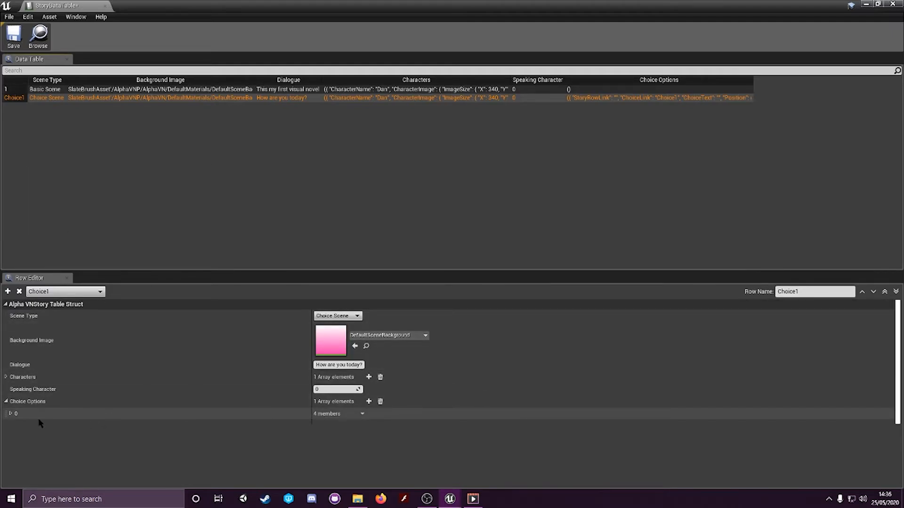
pyautogui.click(10, 413)
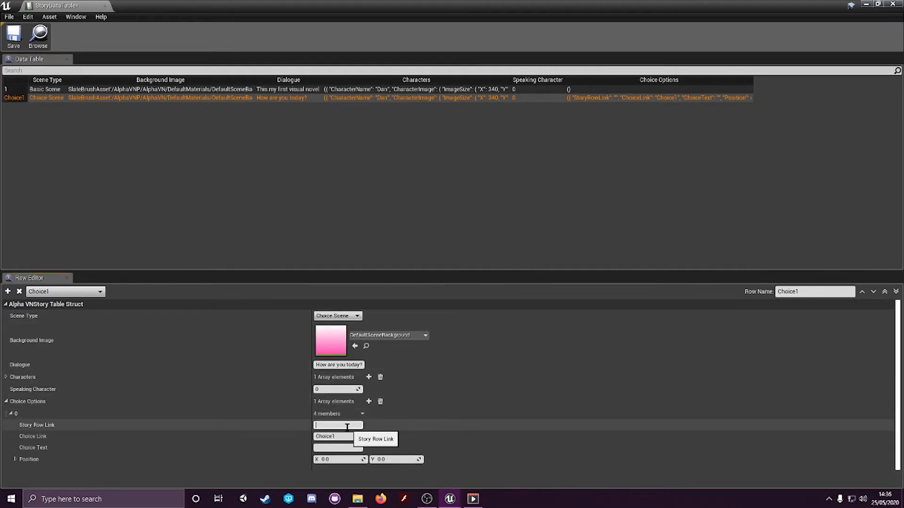
pyautogui.click(330, 447)
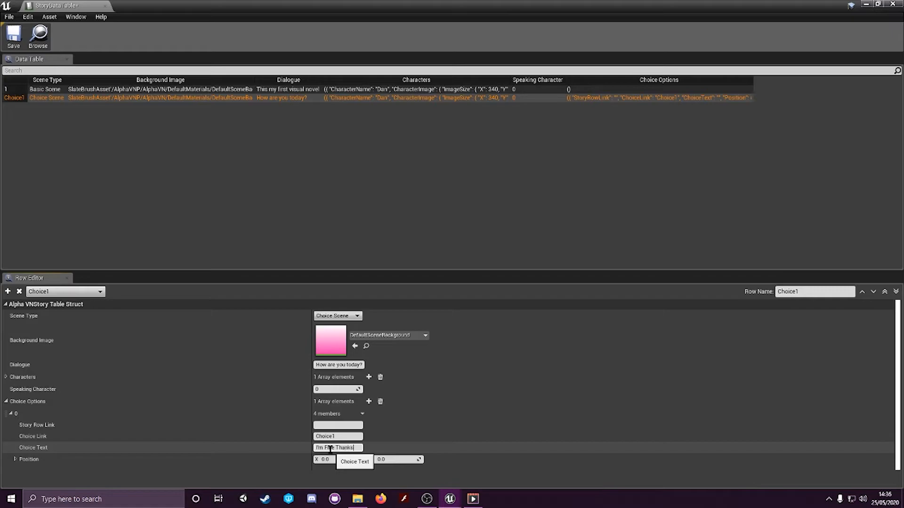
pyautogui.press('Return')
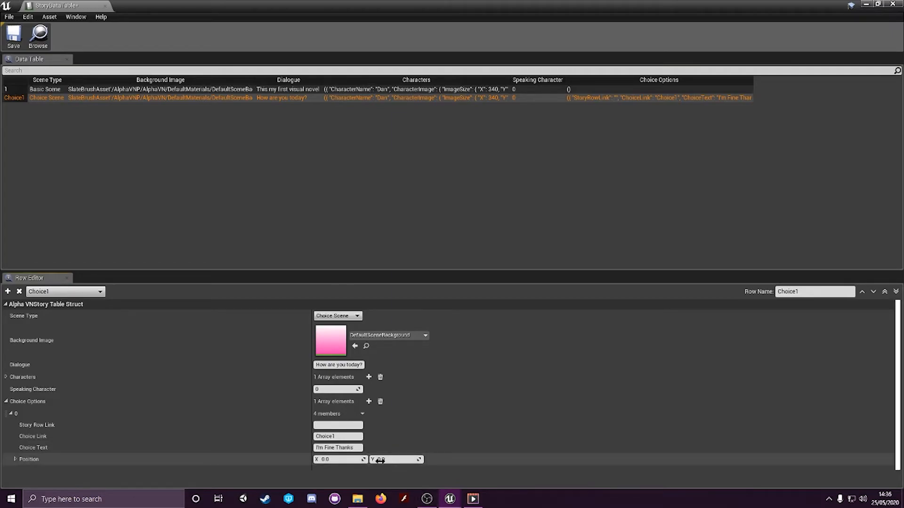
# Add a second choice option with Choice Link Choice1 and Choice Text "I'm Sad"
pyautogui.click(368, 401)
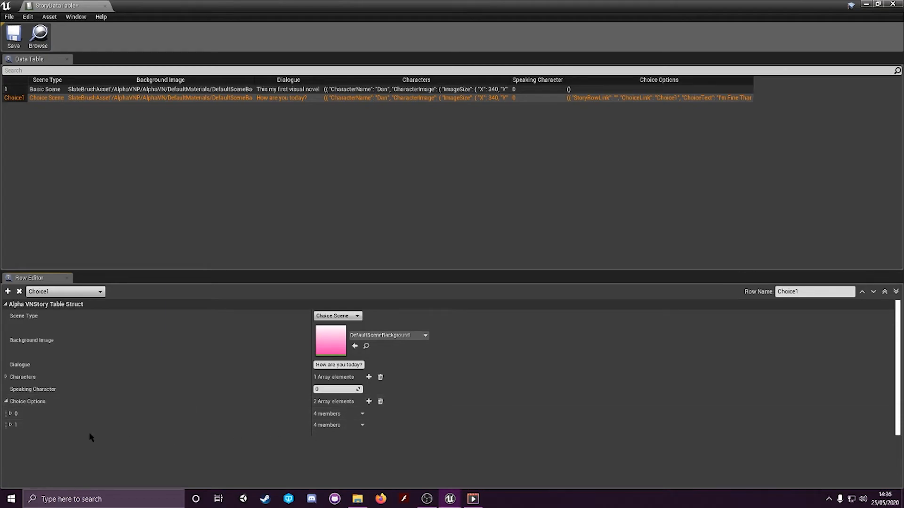
pyautogui.click(10, 414)
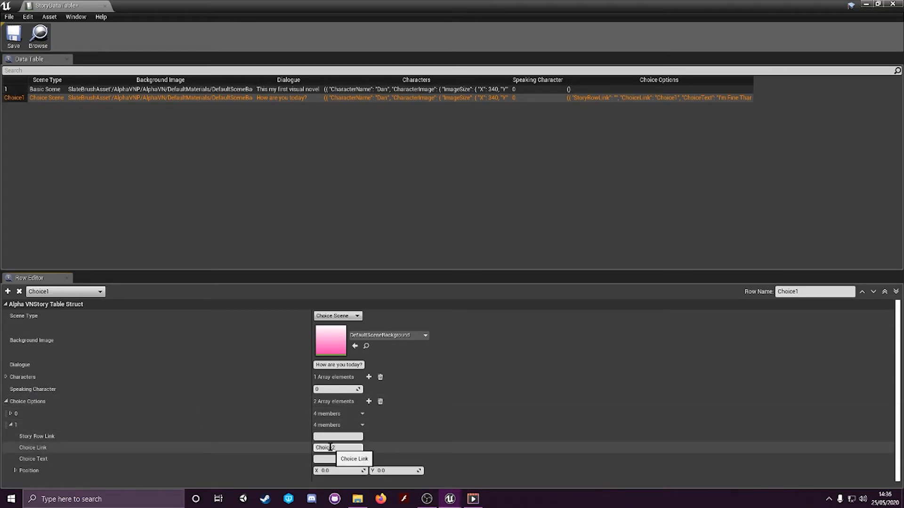
pyautogui.press('Return')
pyautogui.click(332, 458)
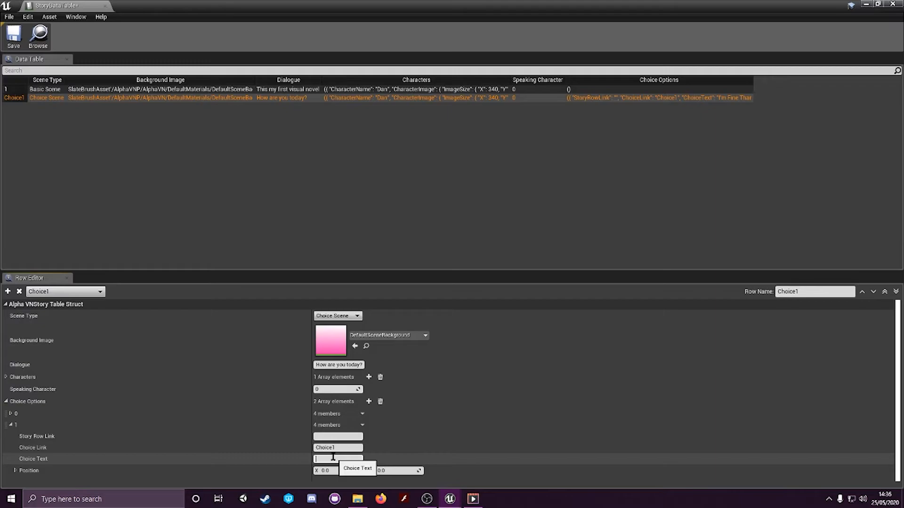
pyautogui.write("I'm Sad")
# Set the second choice option's Position Y to -100
pyautogui.click(387, 470)
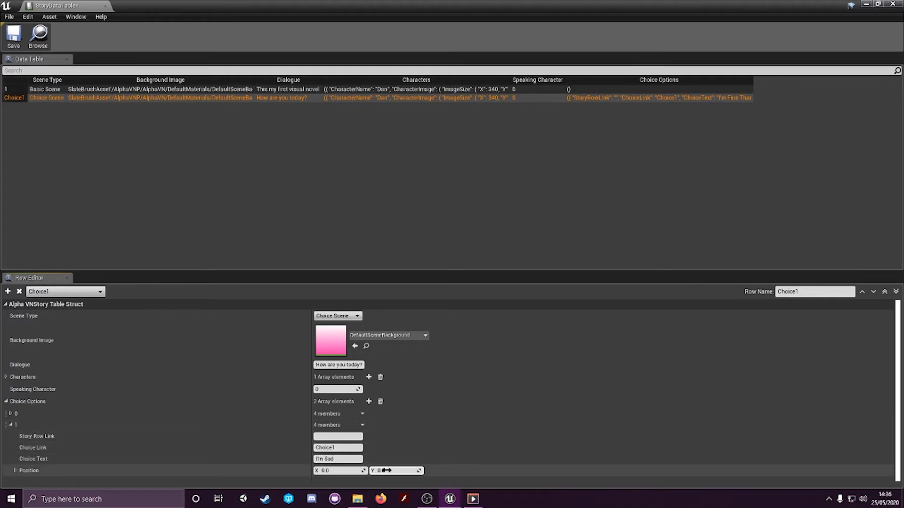
pyautogui.write('100')
pyautogui.click(469, 471)
pyautogui.click(384, 471)
pyautogui.press('Left')
pyautogui.write('-')
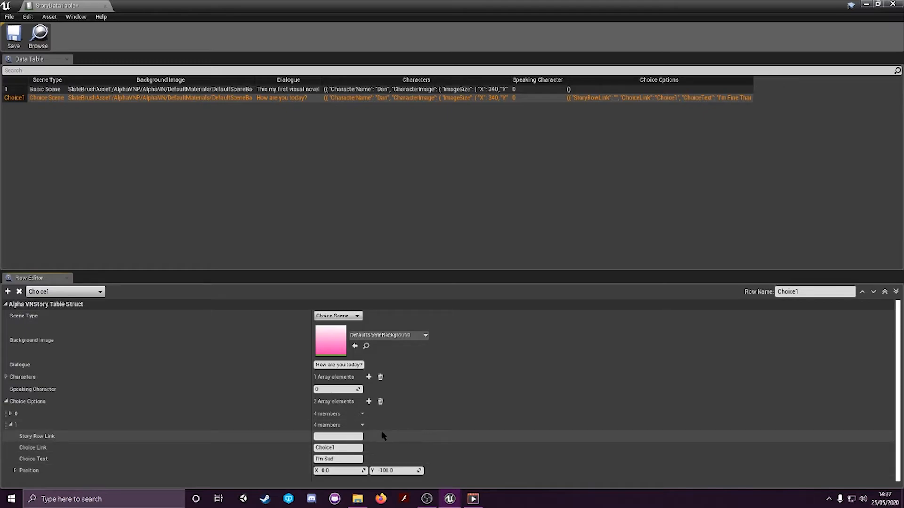
# Change the second choice option's Position Y to 1 and switch to viewing the first option's settings
pyautogui.click(397, 470)
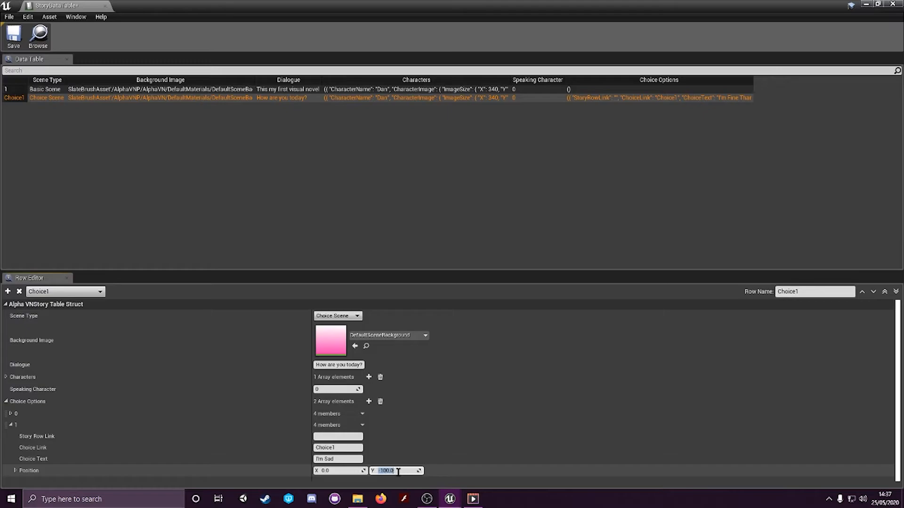
pyautogui.write('1')
pyautogui.press('Return')
pyautogui.click(11, 425)
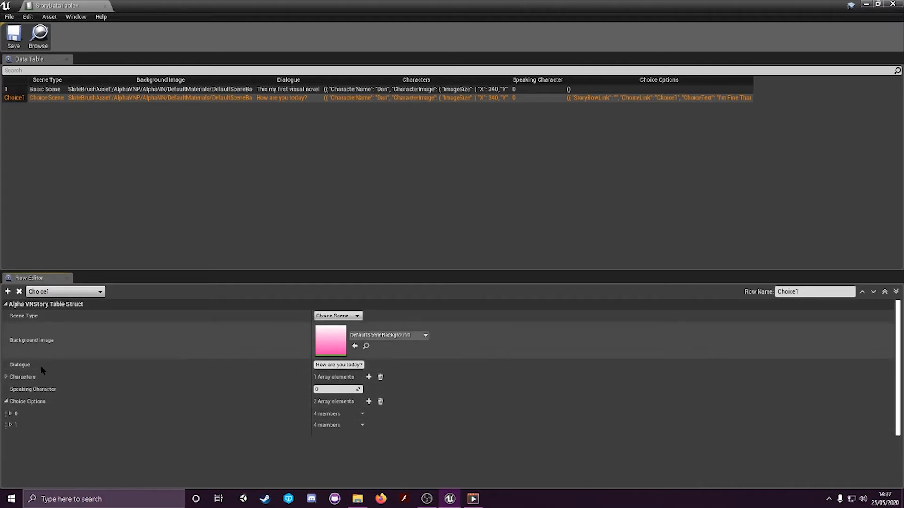
pyautogui.click(9, 413)
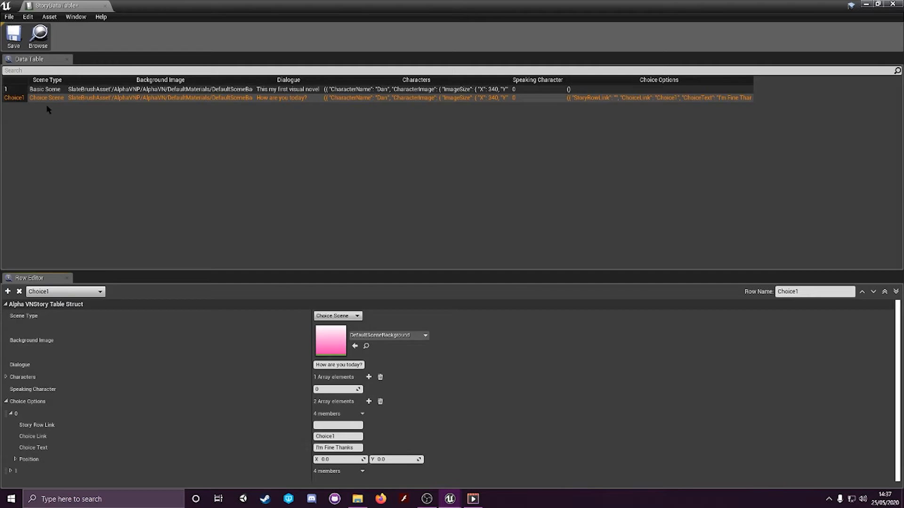
# Add a new row to the story table and name it Choice1Out1
pyautogui.click(7, 292)
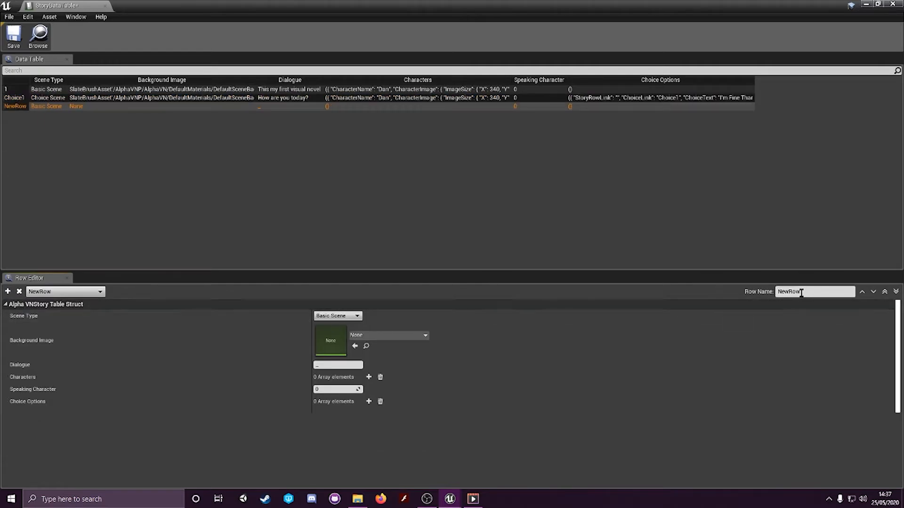
pyautogui.write('Choice1Out1')
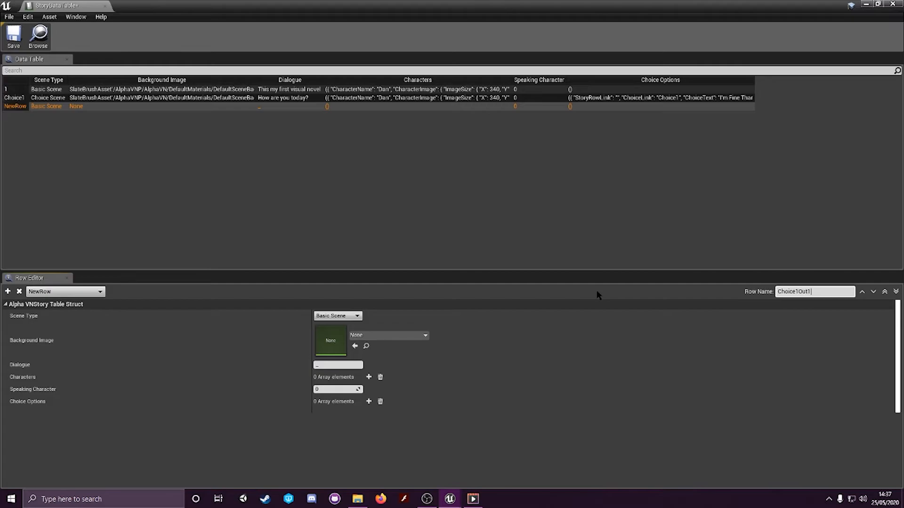
pyautogui.press('Return')
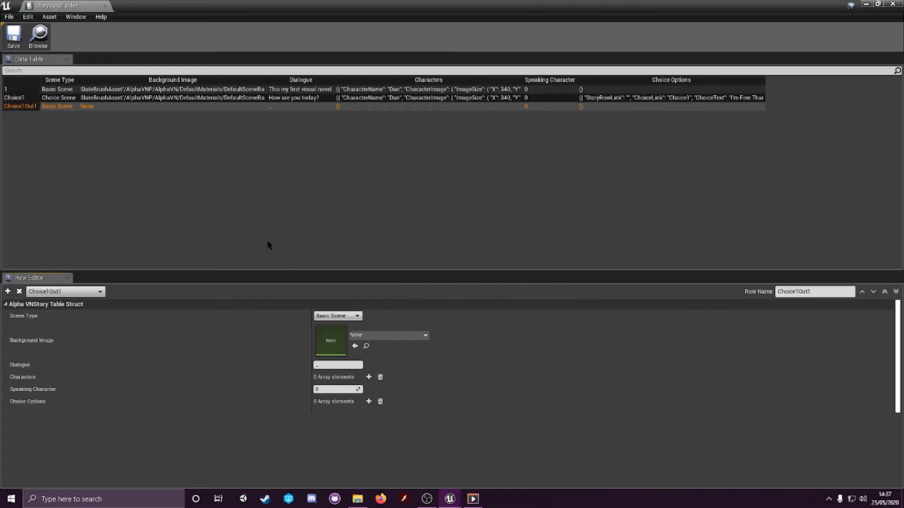
# Set the Choice1Out1 row's scene type to Choice Outcome and its background image to DefaultSceneBackground
pyautogui.click(337, 316)
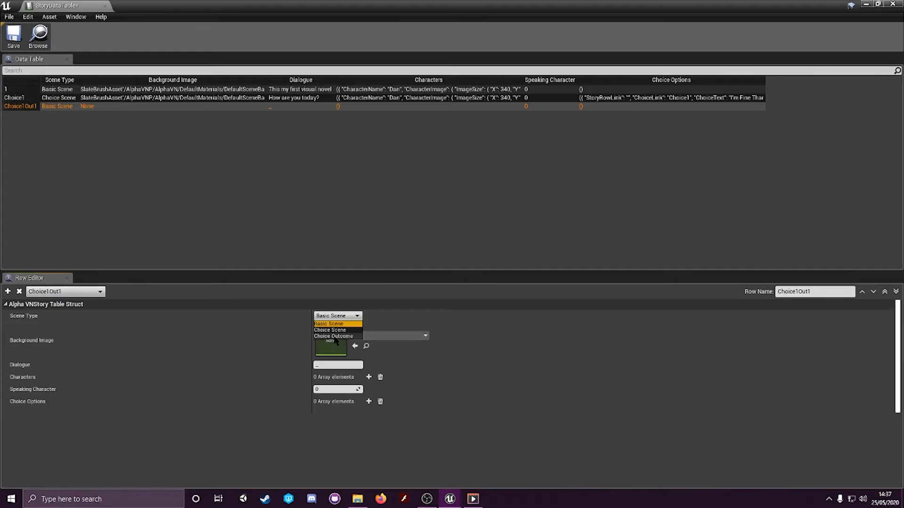
pyautogui.click(334, 336)
pyautogui.click(386, 335)
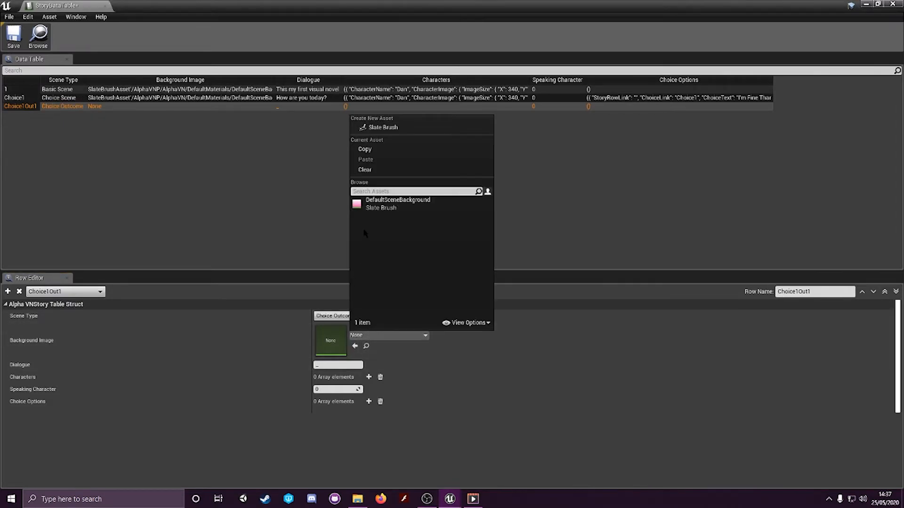
pyautogui.click(449, 210)
# Set the Choice1Out1 row's dialogue to "That's Great!"
pyautogui.click(336, 364)
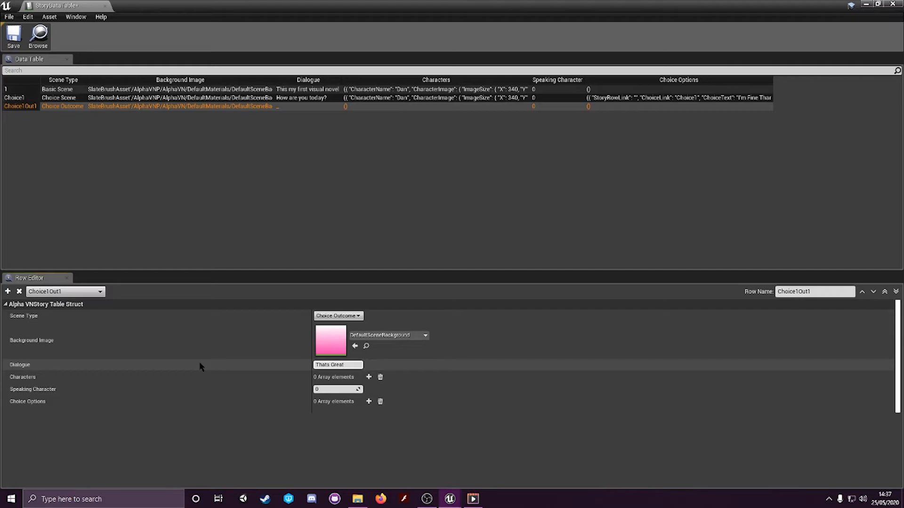
pyautogui.write('!')
pyautogui.press('Return')
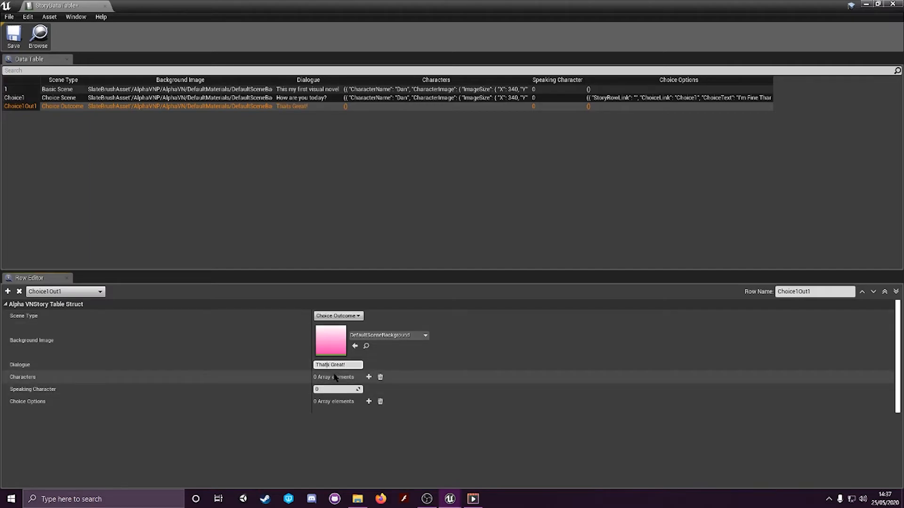
pyautogui.write("'")
pyautogui.press('Return')
# Add a character to the Choice1Out1 row with the same character name as the earlier rows and the image DefaultMaleLeft
pyautogui.click(368, 377)
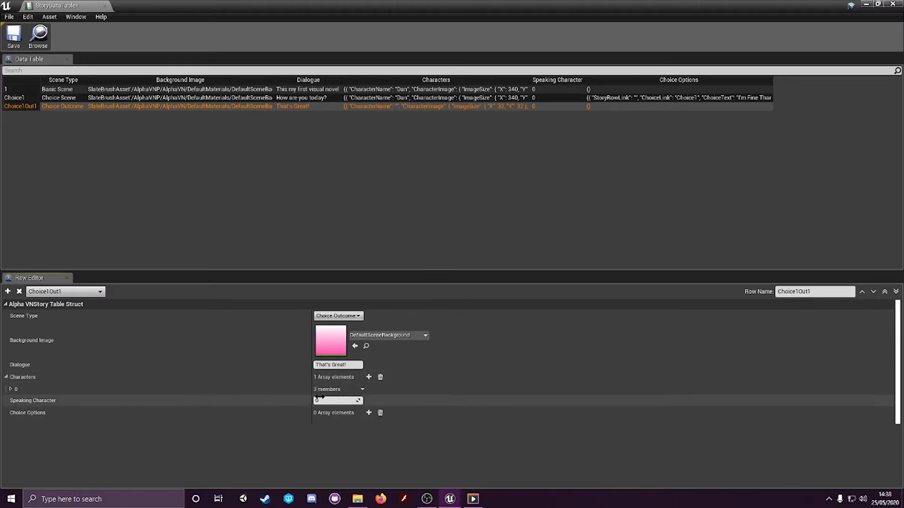
pyautogui.click(11, 389)
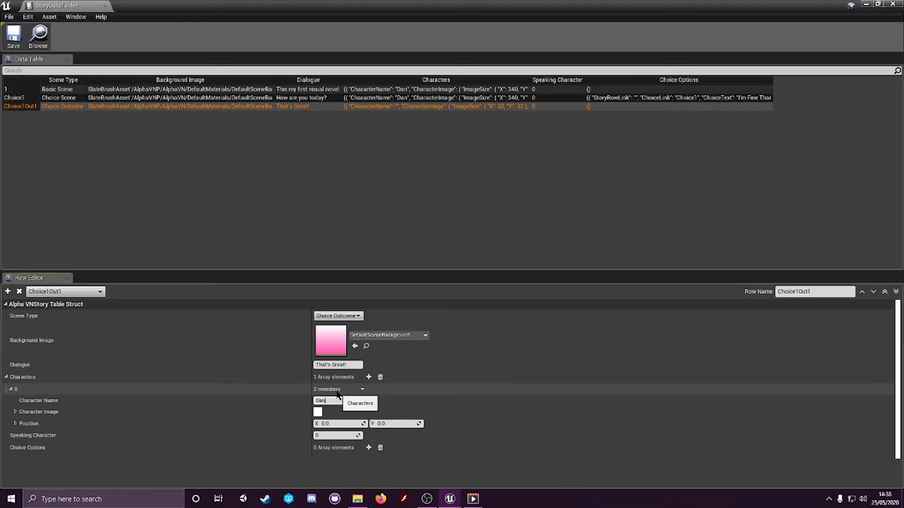
pyautogui.click(15, 412)
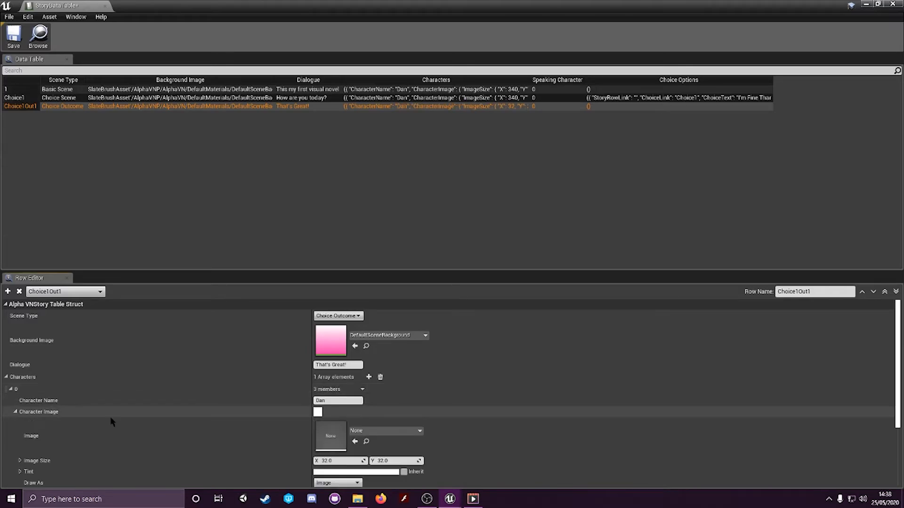
pyautogui.click(378, 429)
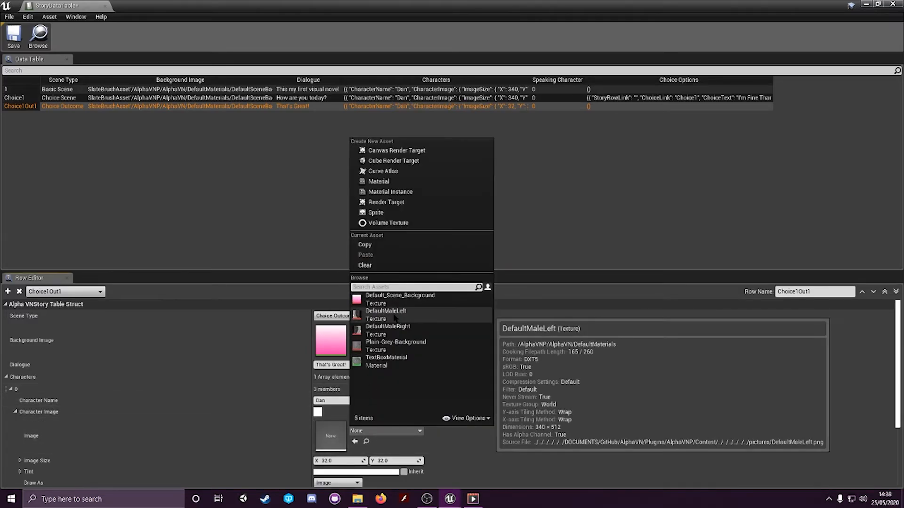
pyautogui.click(378, 315)
pyautogui.click(15, 412)
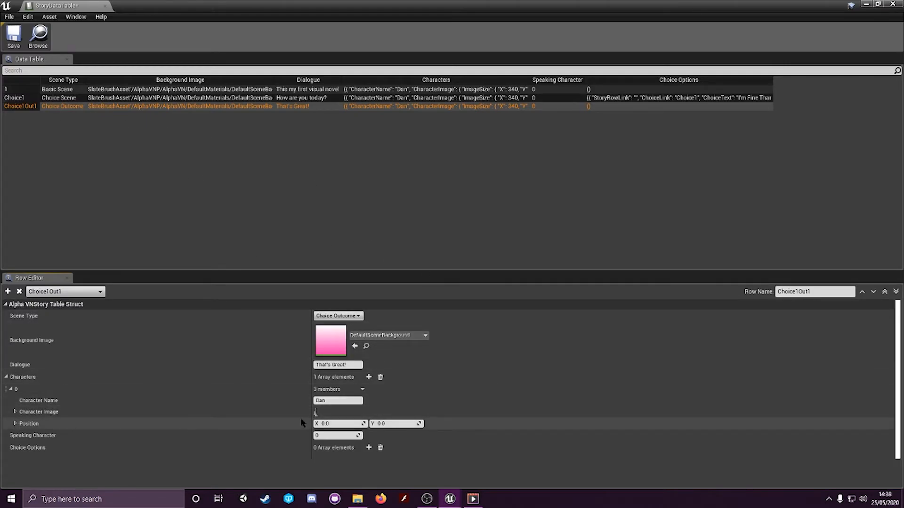
# Tint the Choice1Out1 character's image green with sRGB hex 00FF8DFF
pyautogui.click(15, 411)
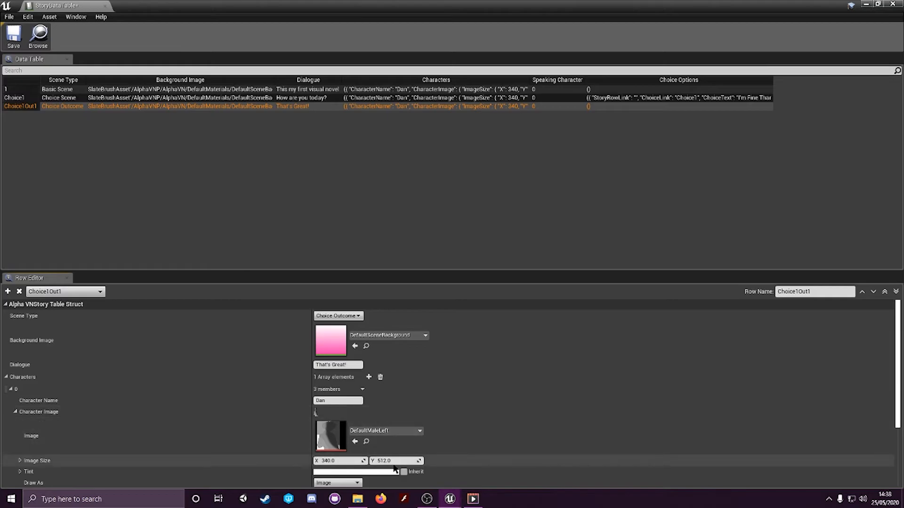
pyautogui.click(358, 472)
pyautogui.click(385, 347)
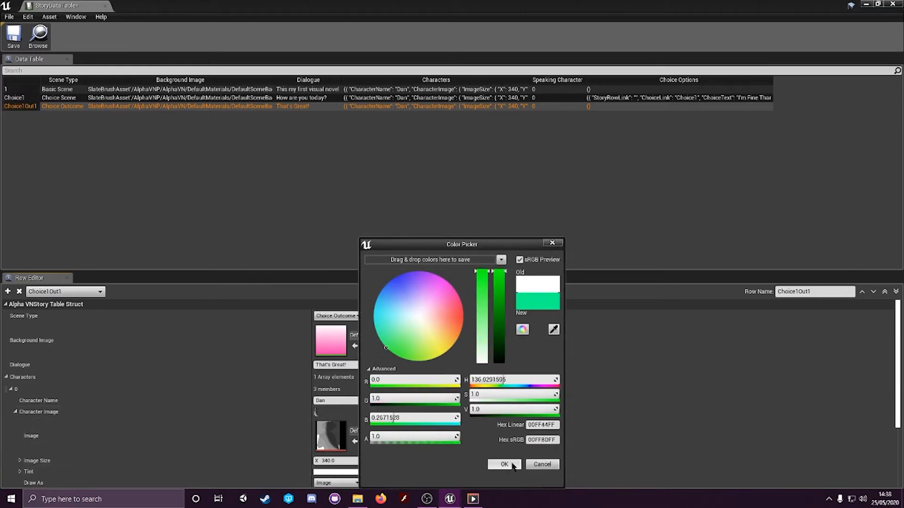
pyautogui.click(503, 465)
pyautogui.scroll(-3, 308, 428)
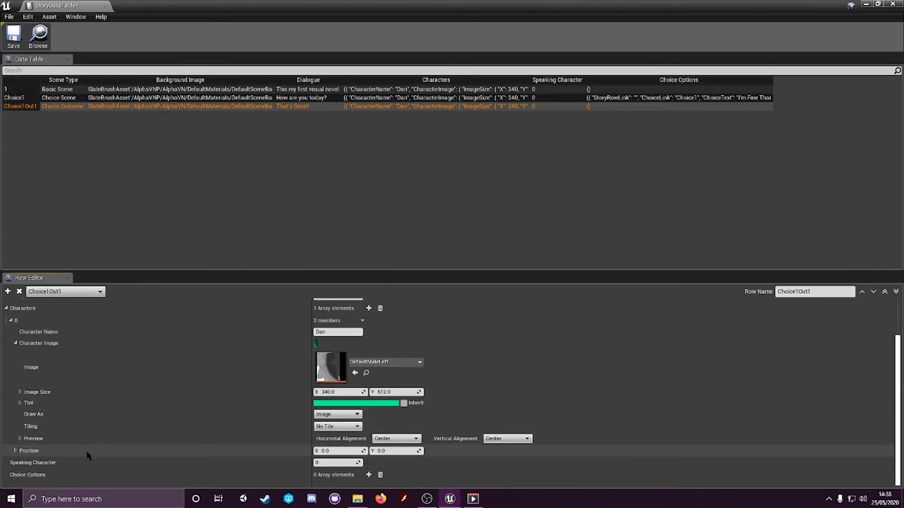
# Set the Choice1Out1 character's Position X to 100 and collapse the character entry
pyautogui.click(326, 451)
pyautogui.write('100')
pyautogui.press('Return')
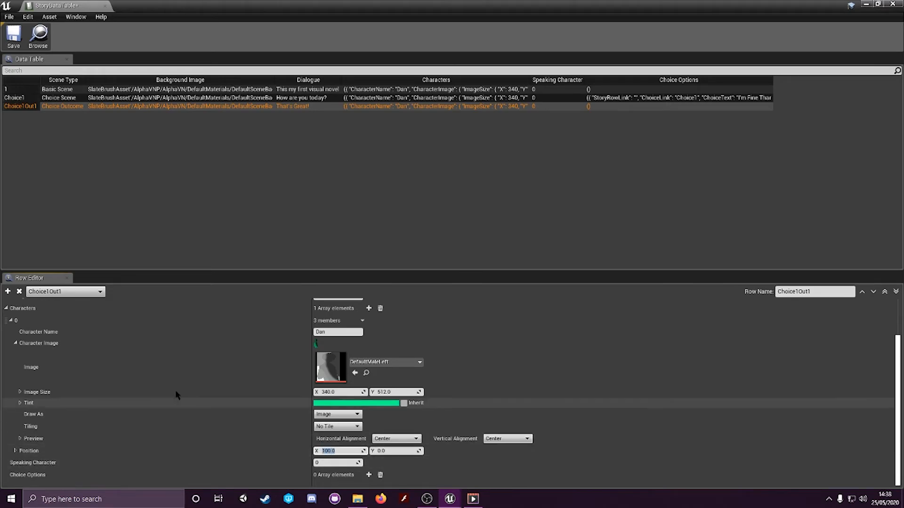
pyautogui.click(11, 321)
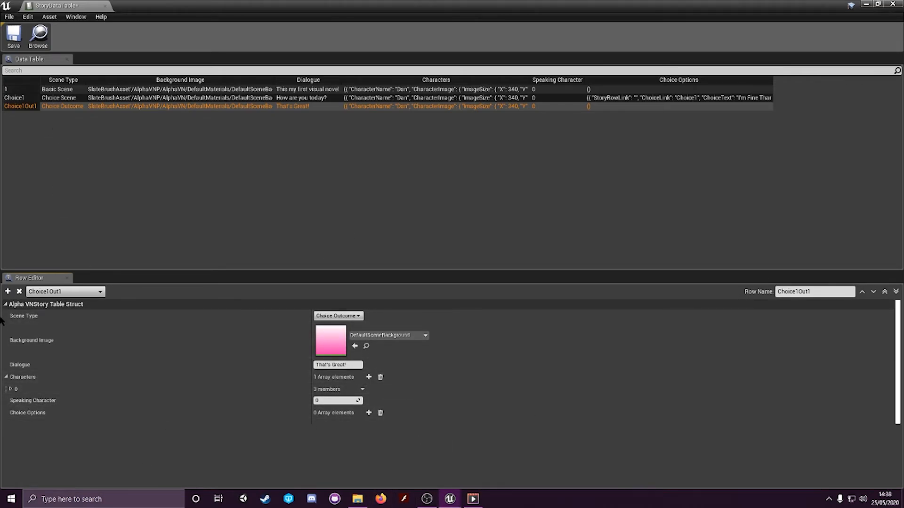
# Add a new row named Choice1Out2 and set its scene type to Choice Outcome
pyautogui.click(8, 291)
pyautogui.click(814, 292)
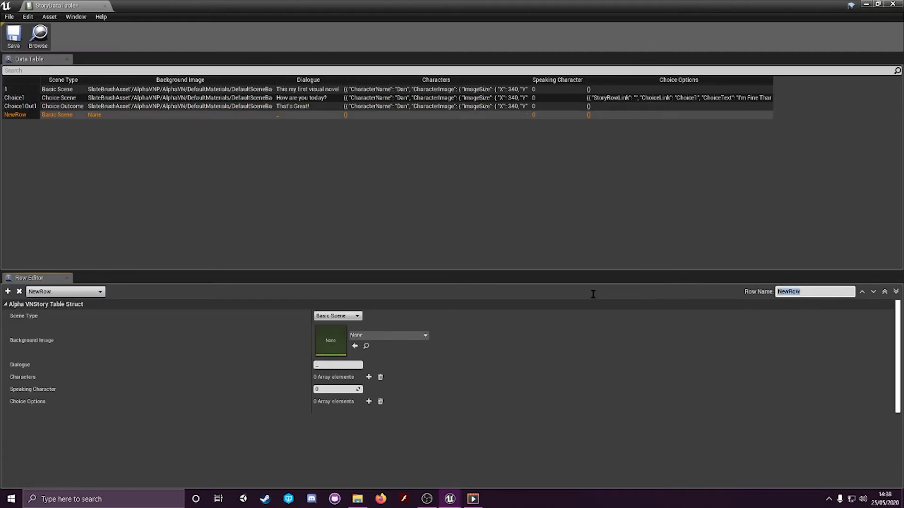
pyautogui.write('Choice1Out2')
pyautogui.press('Return')
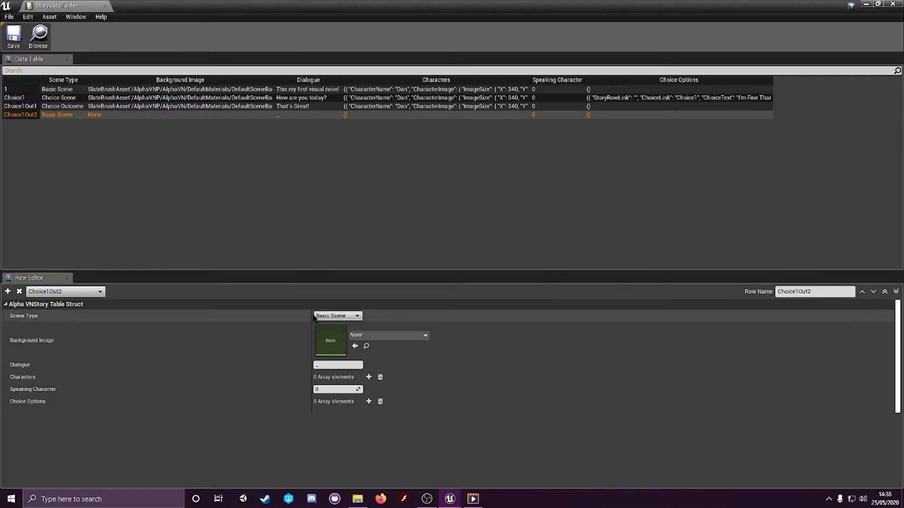
pyautogui.click(348, 316)
pyautogui.click(351, 336)
# Set the Choice1Out2 row's background image to DefaultSceneBackground and its dialogue to "Oh no!"
pyautogui.click(377, 335)
pyautogui.click(399, 206)
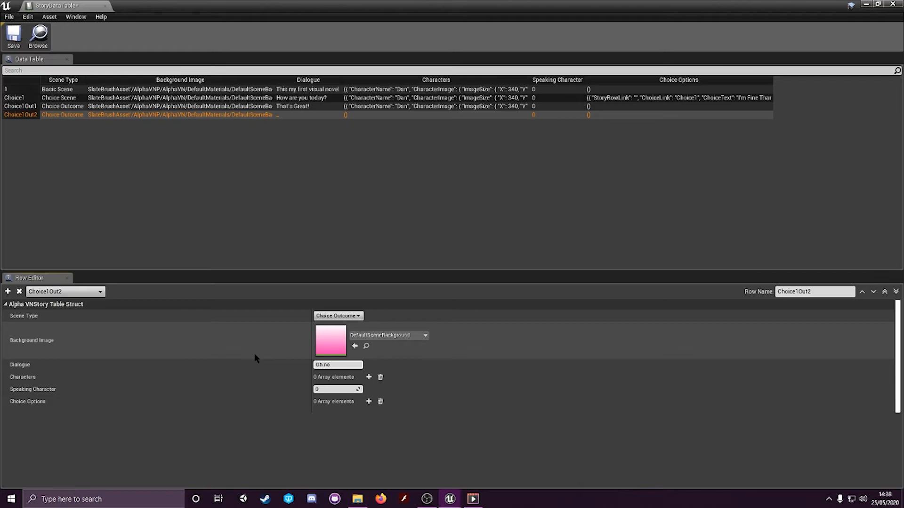
pyautogui.press('Return')
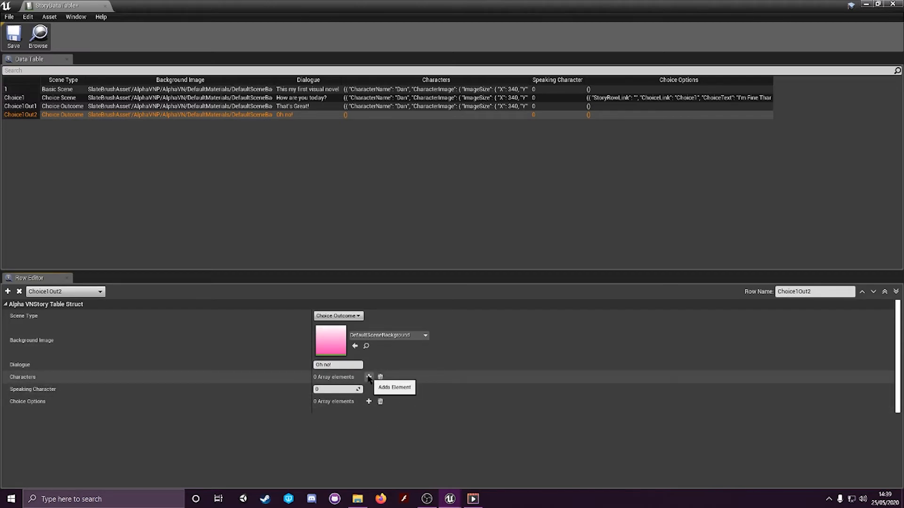
# Add a character to the Choice1Out2 row with the same character name as the earlier rows and the image DefaultMaleRight
pyautogui.click(369, 376)
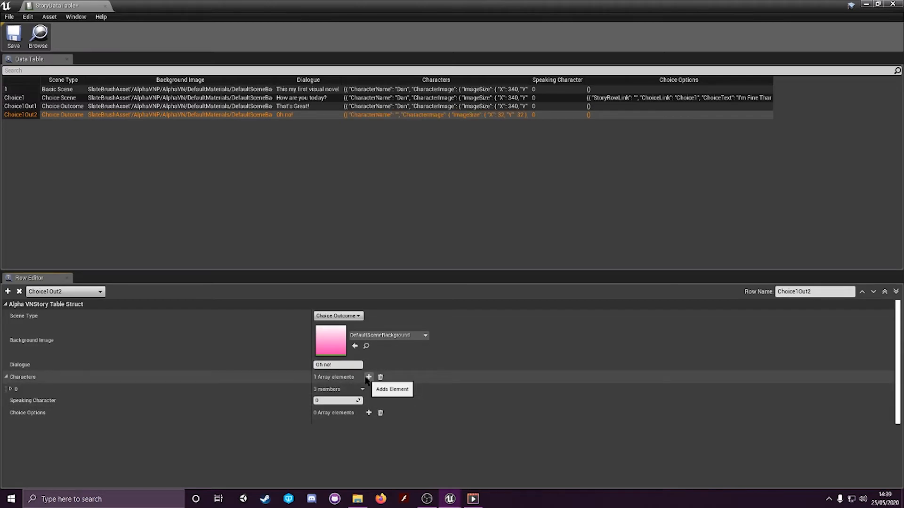
pyautogui.click(10, 388)
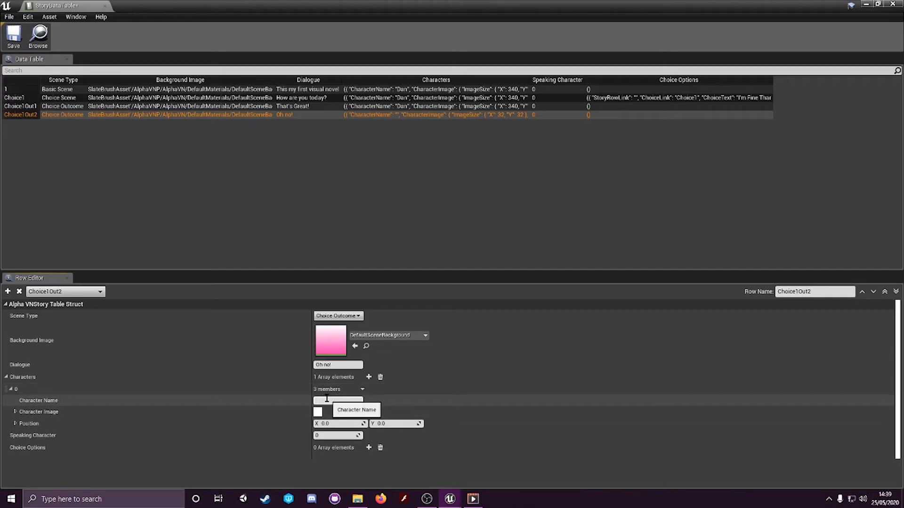
pyautogui.press('Return')
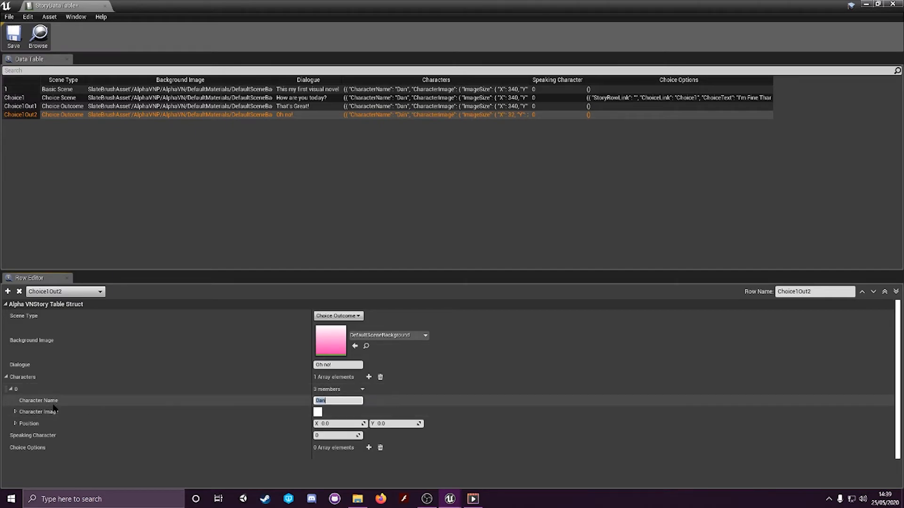
pyautogui.click(15, 412)
pyautogui.click(385, 431)
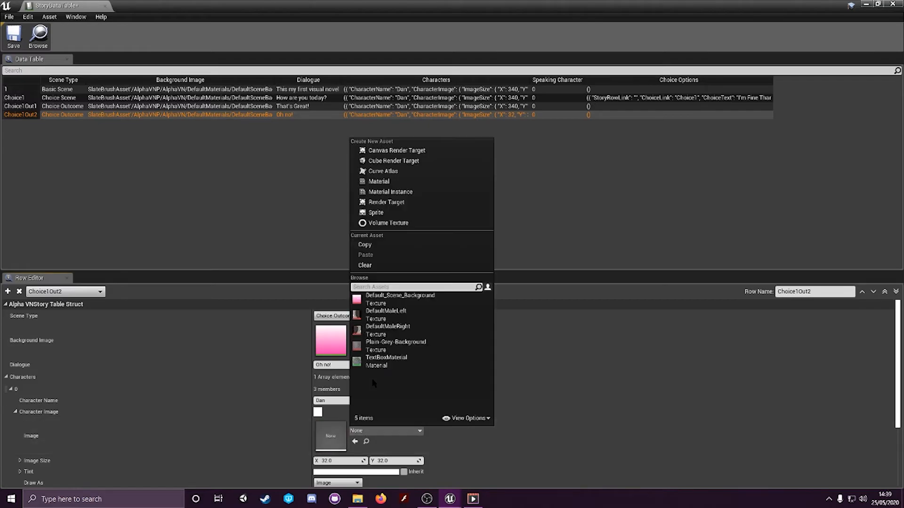
pyautogui.click(396, 328)
# Tint the Choice1Out2 character's image blue with sRGB hex 0066FFFF
pyautogui.scroll(-1, 395, 328)
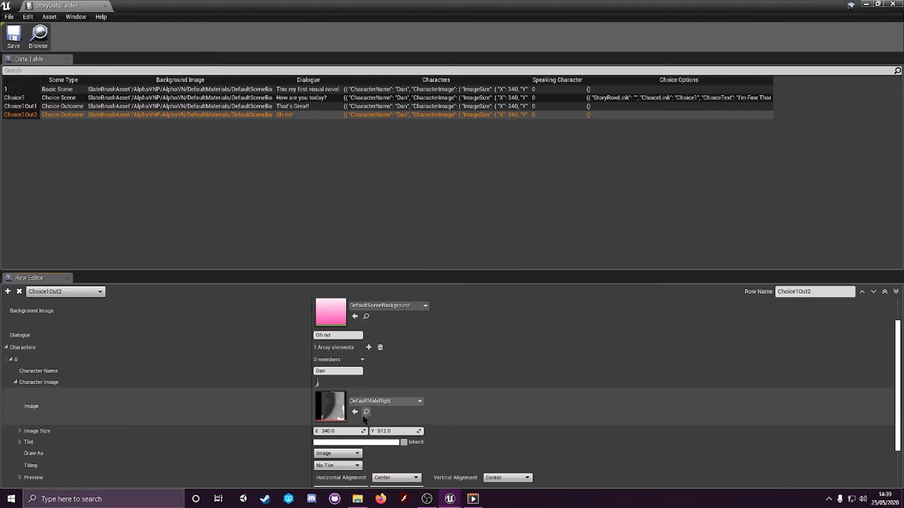
pyautogui.click(358, 442)
pyautogui.moveTo(378, 358); pyautogui.dragTo(353, 279)
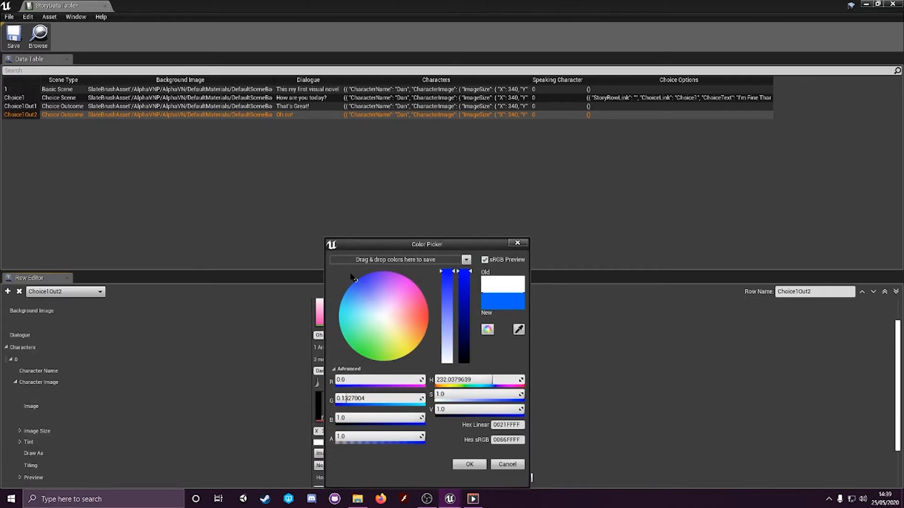
pyautogui.click(470, 464)
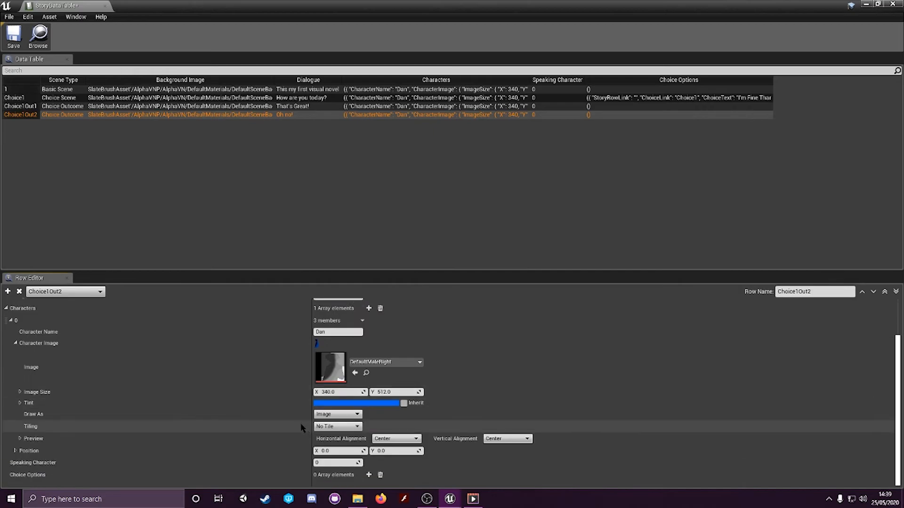
# Set the Choice1Out2 character's Position X to 100 and collapse the character entry
pyautogui.click(339, 450)
pyautogui.write('100')
pyautogui.press('Return')
pyautogui.click(10, 320)
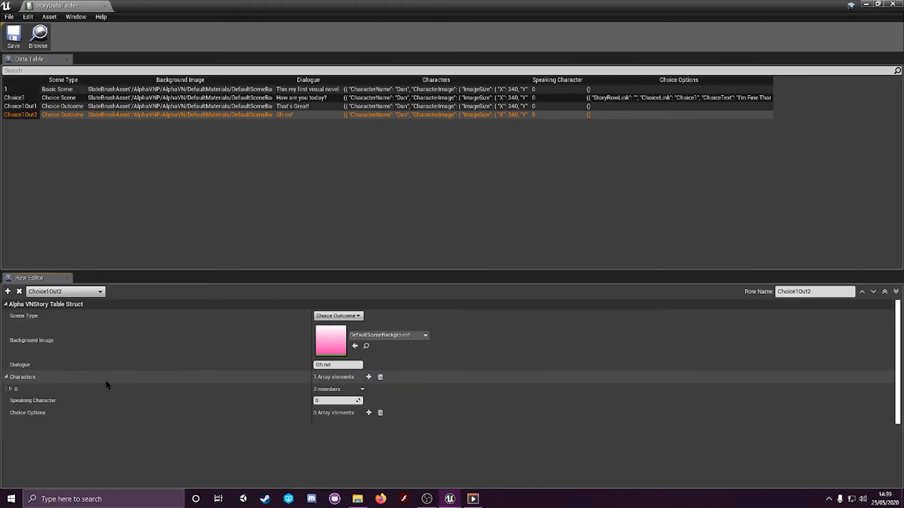
pyautogui.click(369, 412)
pyautogui.click(362, 425)
pyautogui.click(381, 413)
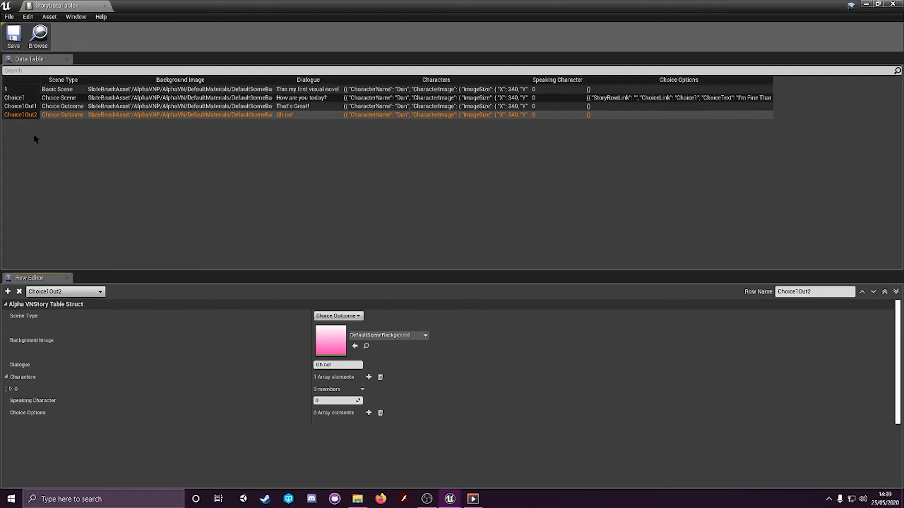
# In the Choice1 row, set the first choice option's Story Row Link to Choice1Out1
pyautogui.click(15, 98)
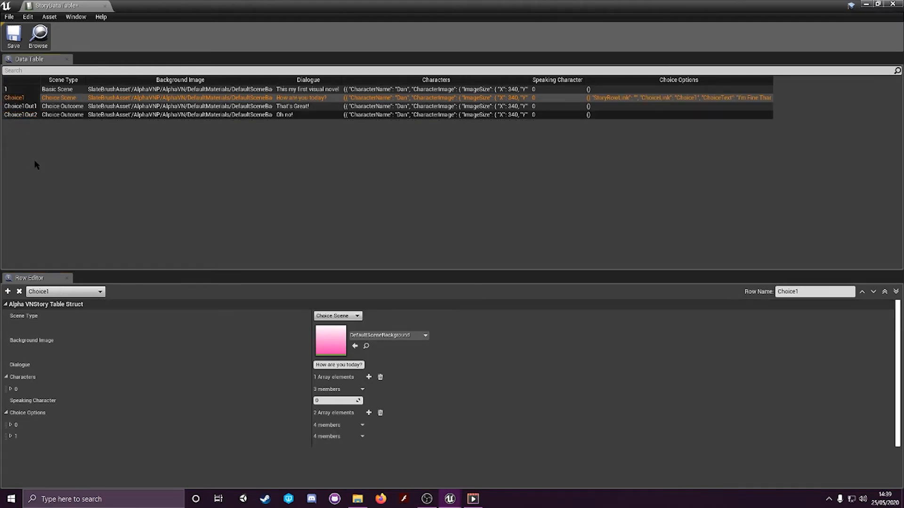
pyautogui.click(10, 425)
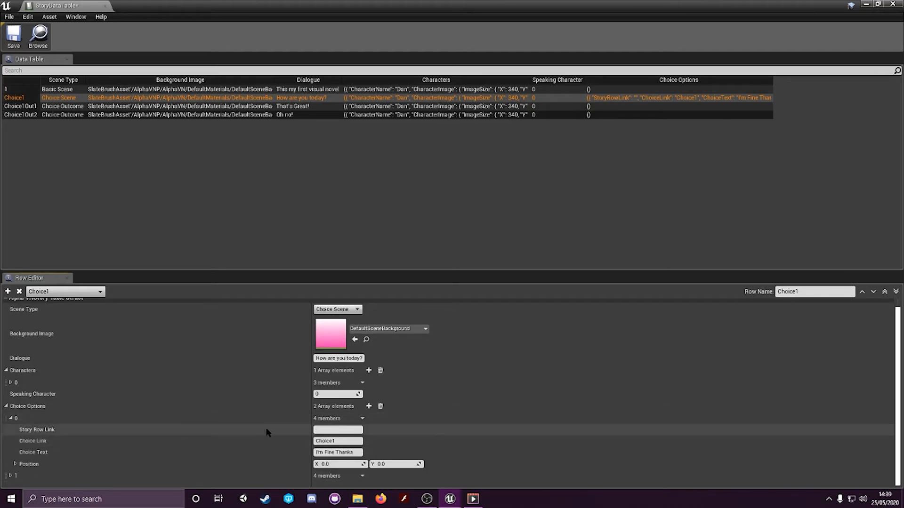
pyautogui.click(338, 431)
pyautogui.write('Choice1Ot1')
pyautogui.press('Return')
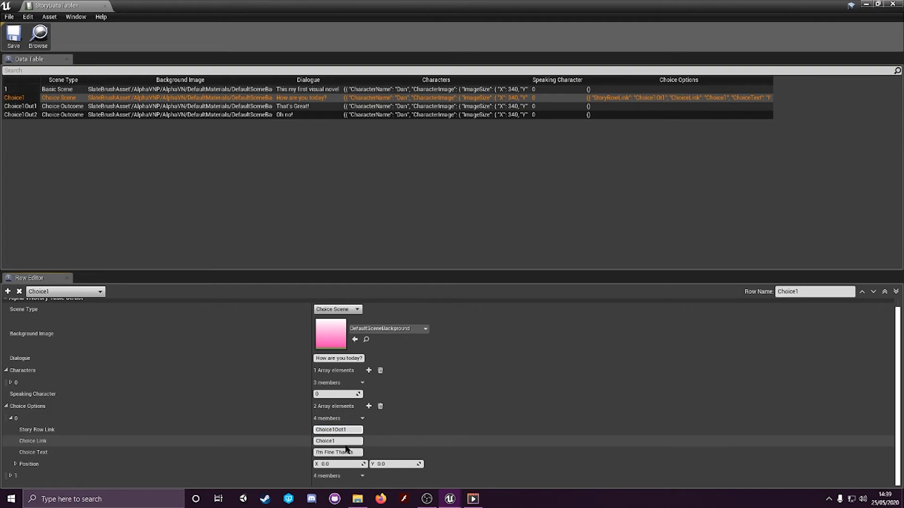
pyautogui.press('Return')
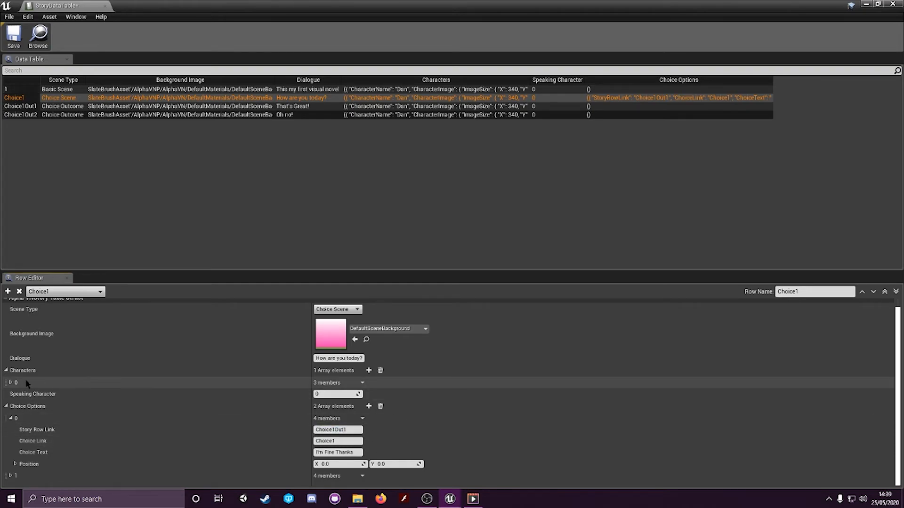
# Set the second choice option's Story Row Link to Choice1Out2 in the Choice1 row, and deselect the row
pyautogui.click(10, 476)
pyautogui.scroll(-2, 29, 475)
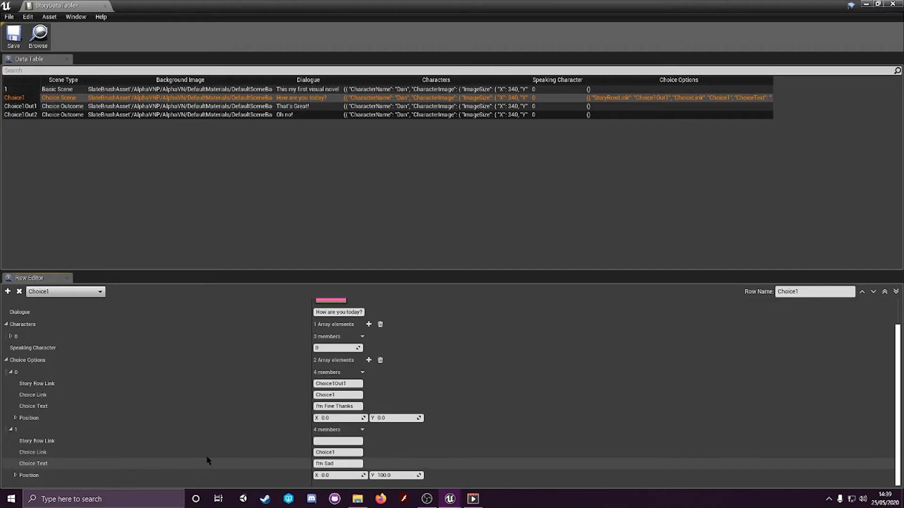
pyautogui.click(320, 441)
pyautogui.write('Choice1Out2')
pyautogui.press('Return')
pyautogui.click(461, 434)
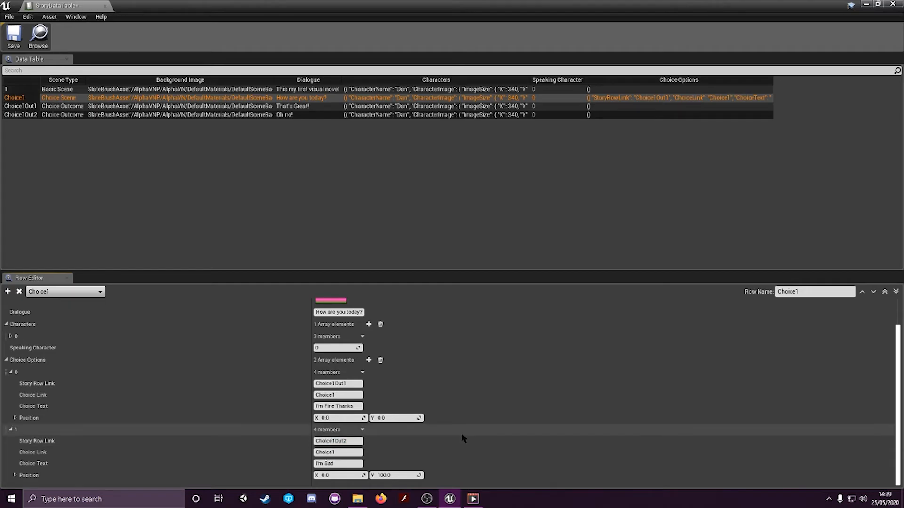
pyautogui.click(211, 193)
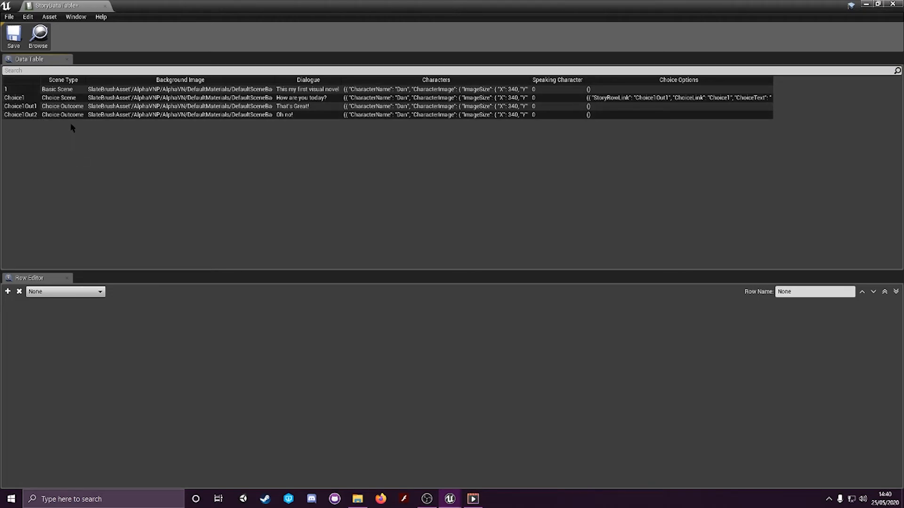
# Add a new row to the data table after Choice1Out2 and name it 2
pyautogui.click(26, 116)
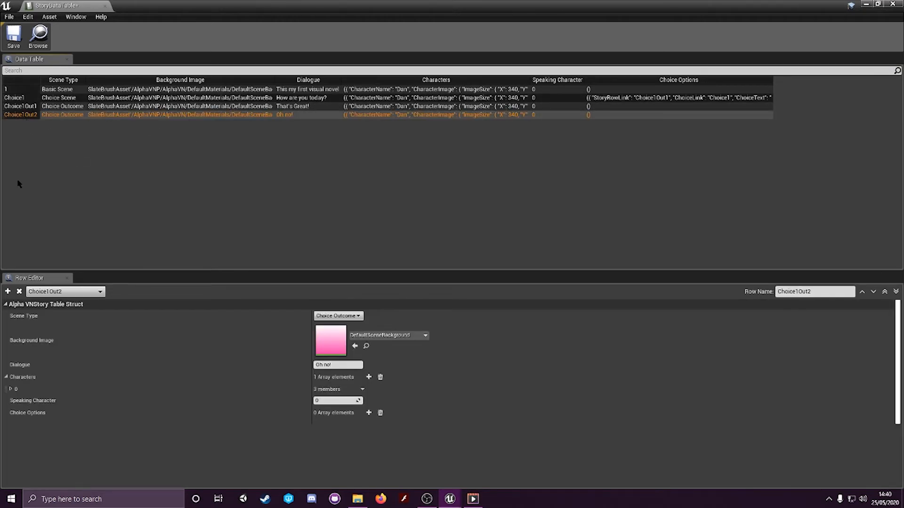
pyautogui.click(8, 291)
pyautogui.click(73, 175)
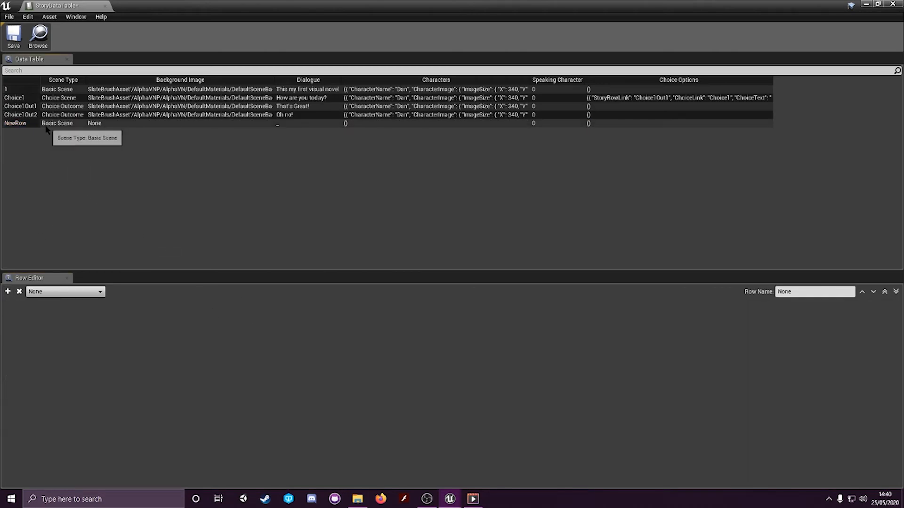
pyautogui.click(45, 125)
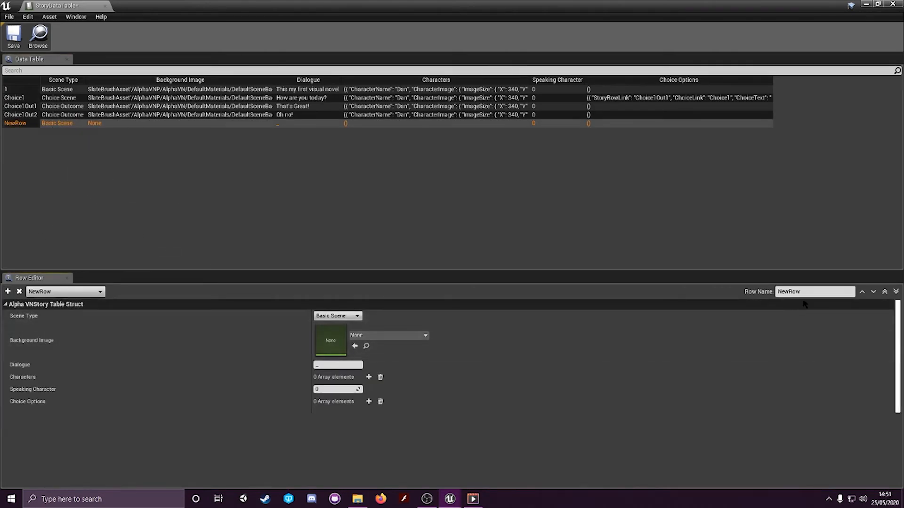
pyautogui.doubleClick(817, 290)
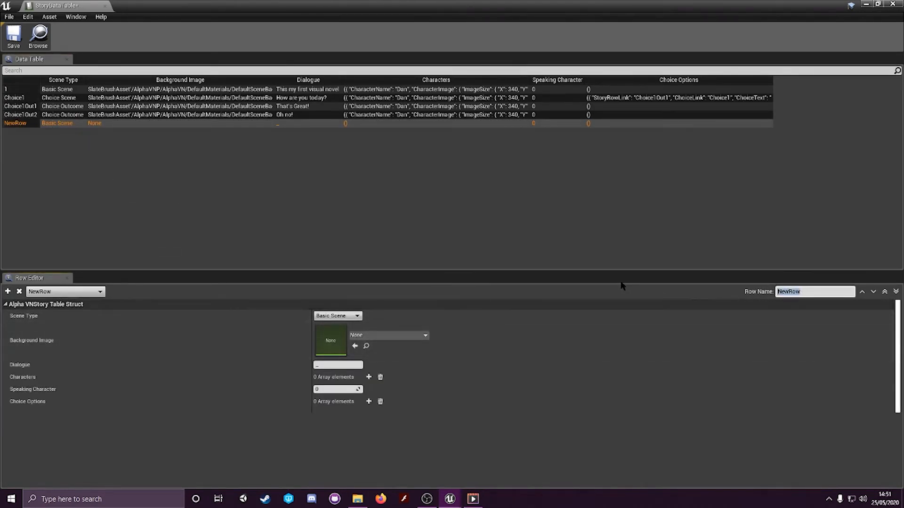
pyautogui.write('2')
pyautogui.press('Return')
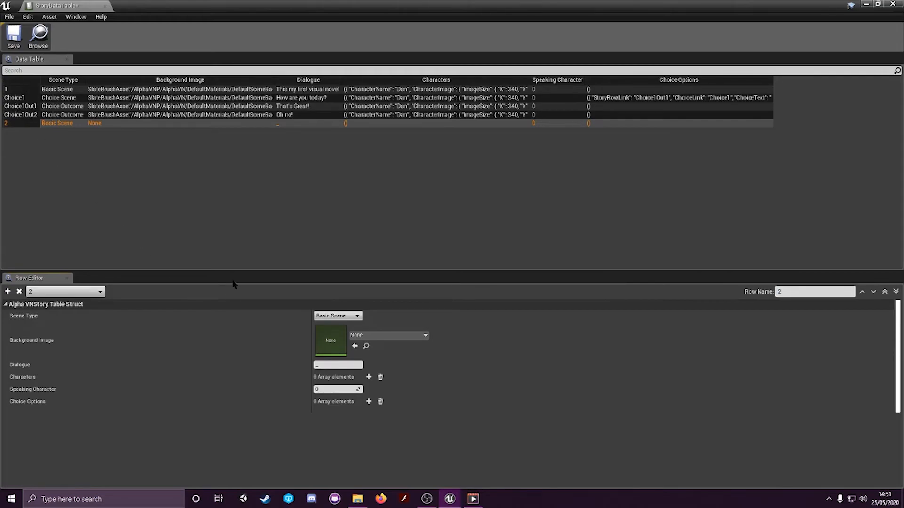
# Give row 2 the background image DefaultSceneBackground and the dialogue "The End"
pyautogui.click(400, 335)
pyautogui.click(396, 204)
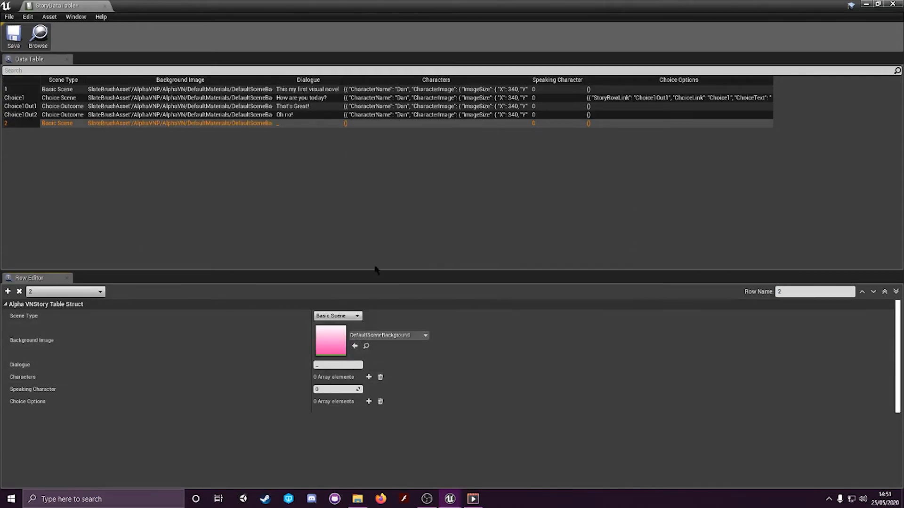
pyautogui.moveTo(353, 366); pyautogui.dragTo(196, 358)
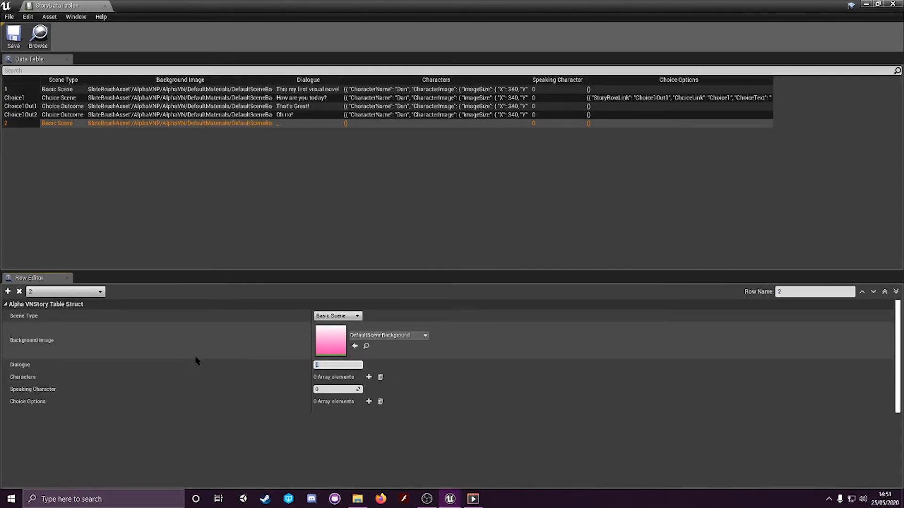
pyautogui.press('Return')
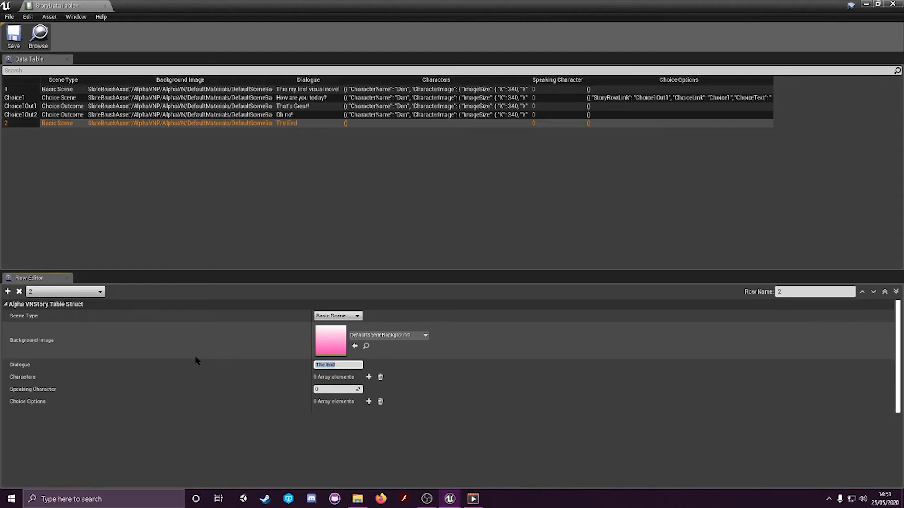
# Add a character to row 2 with the same character name as the earlier rows and the image DefaultMaleLeft
pyautogui.click(369, 377)
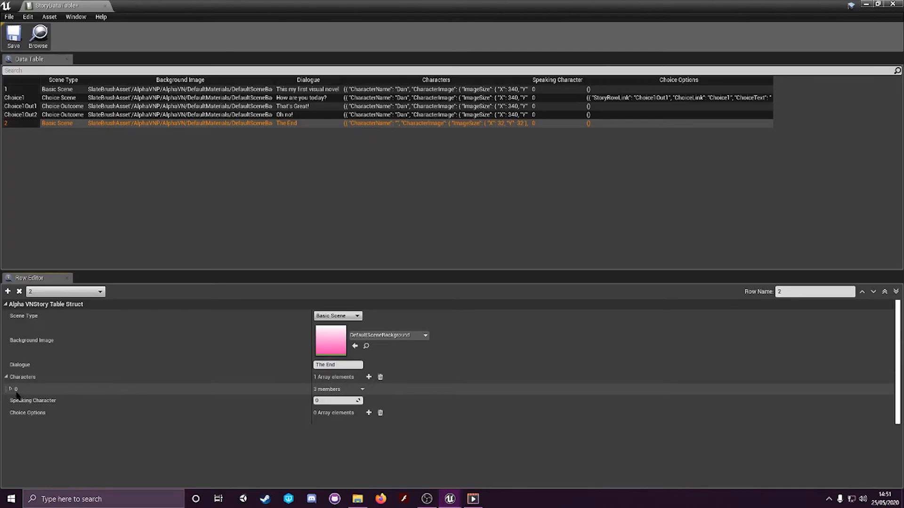
pyautogui.click(11, 390)
pyautogui.click(335, 401)
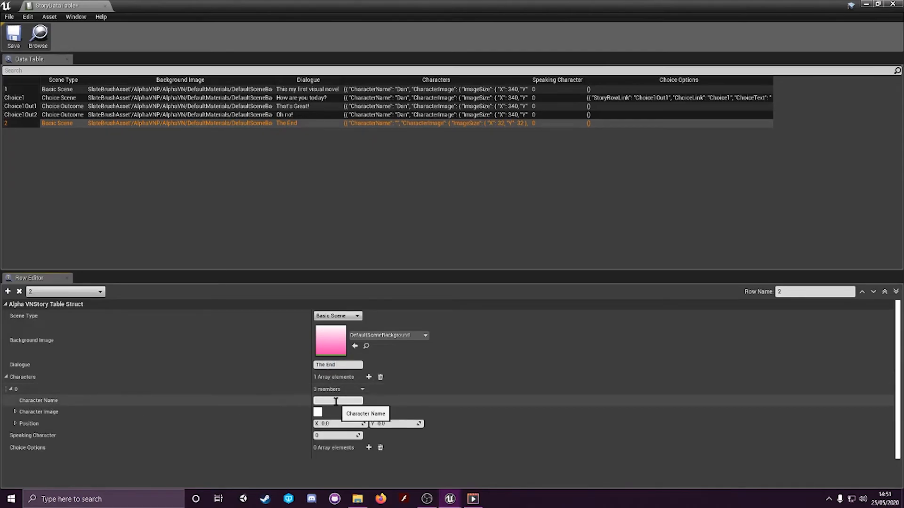
pyautogui.write('Dan')
pyautogui.press('Return')
pyautogui.click(15, 412)
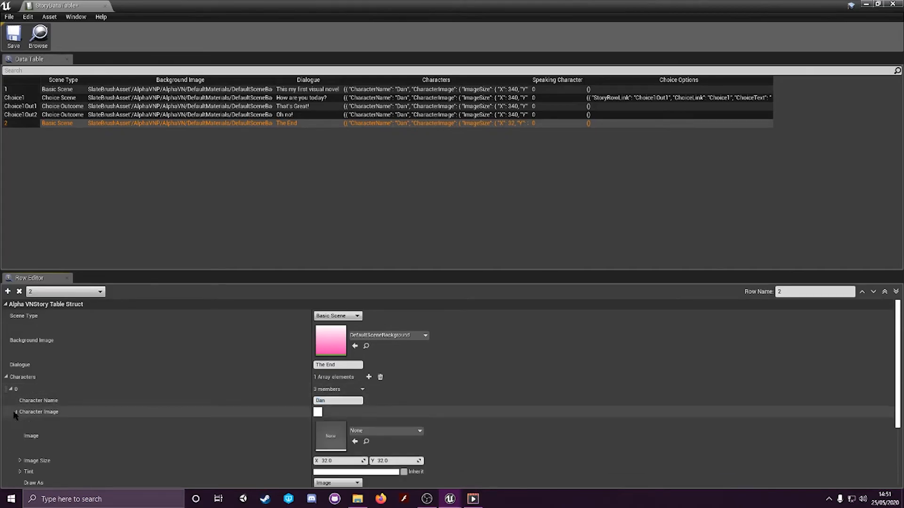
pyautogui.click(376, 431)
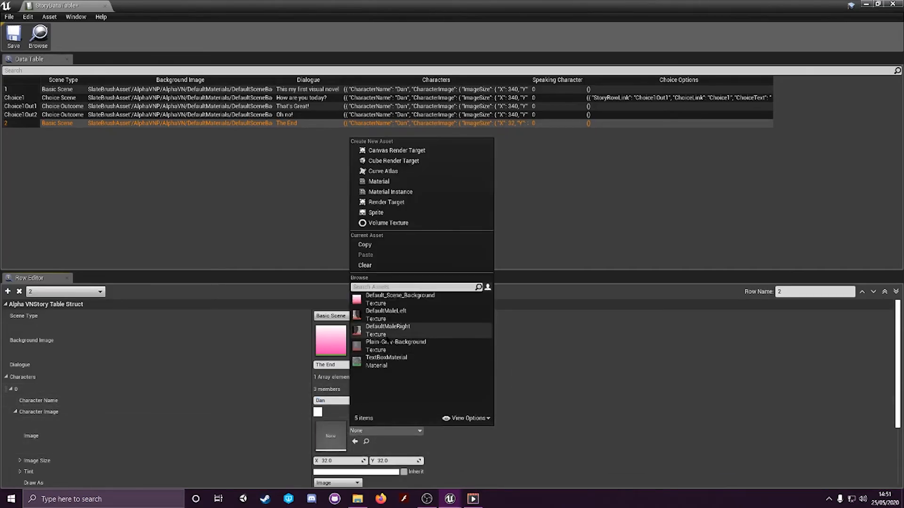
pyautogui.click(386, 312)
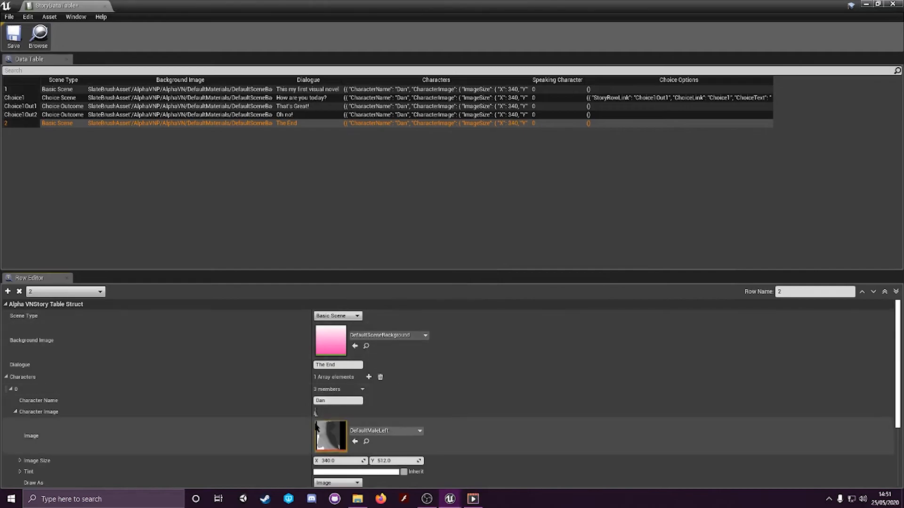
# Tint the row 2 character's image light pink
pyautogui.scroll(-2, 316, 426)
pyautogui.click(329, 442)
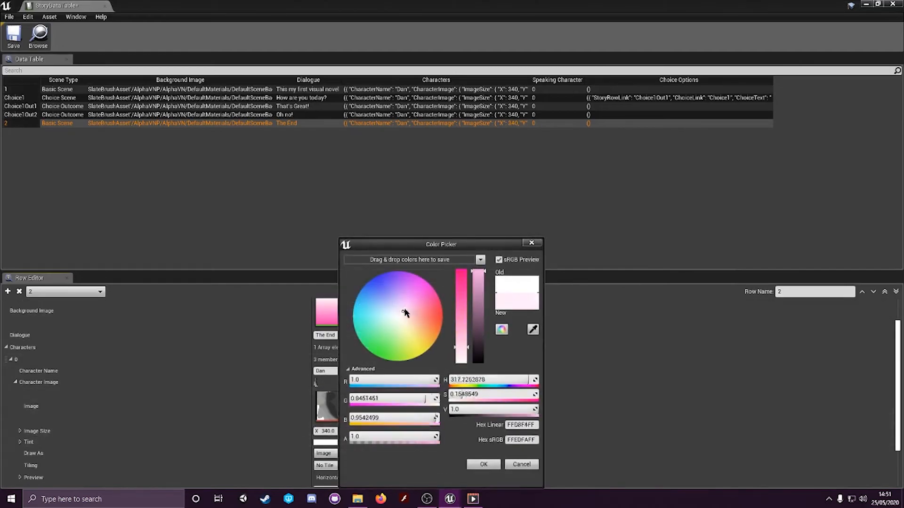
pyautogui.moveTo(402, 315); pyautogui.dragTo(411, 301)
pyautogui.click(483, 464)
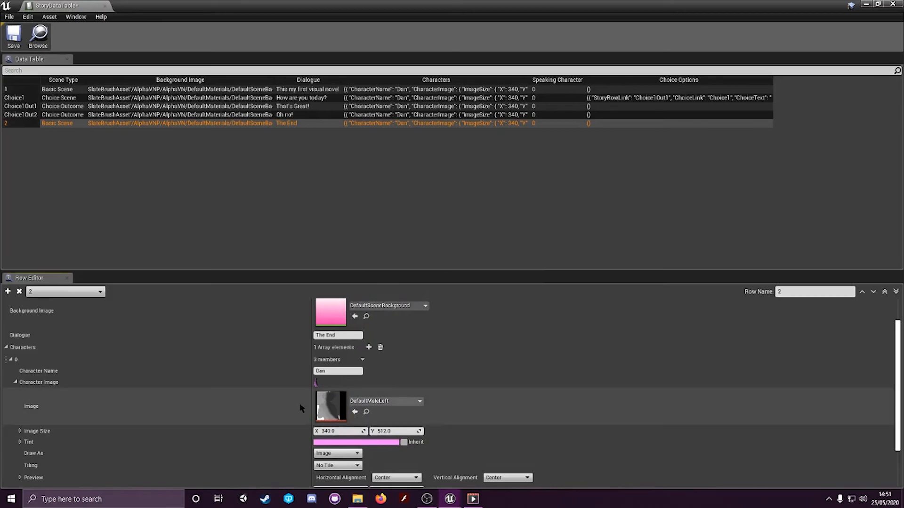
# Set the row 2 character's Position X to -200
pyautogui.scroll(-2, 301, 409)
pyautogui.scroll(2, 282, 403)
pyautogui.scroll(-2, 301, 424)
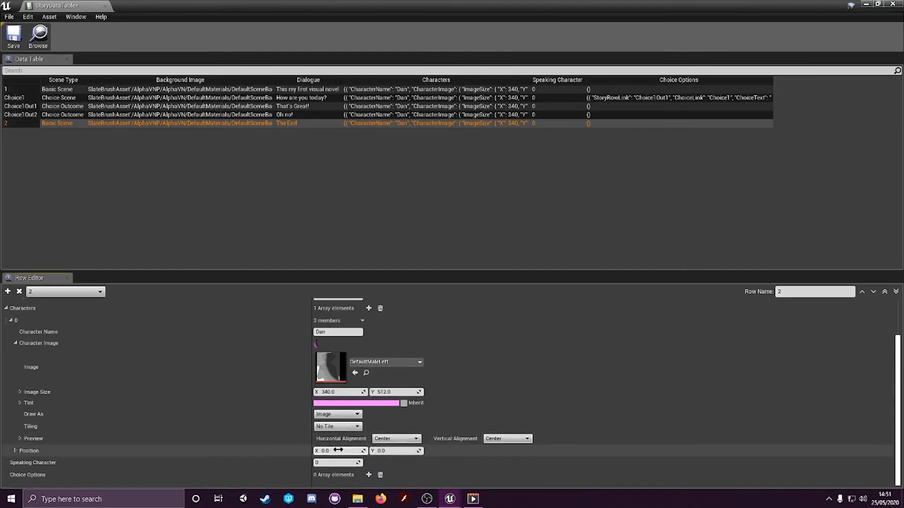
pyautogui.click(337, 449)
pyautogui.write('-20')
pyautogui.press('Return')
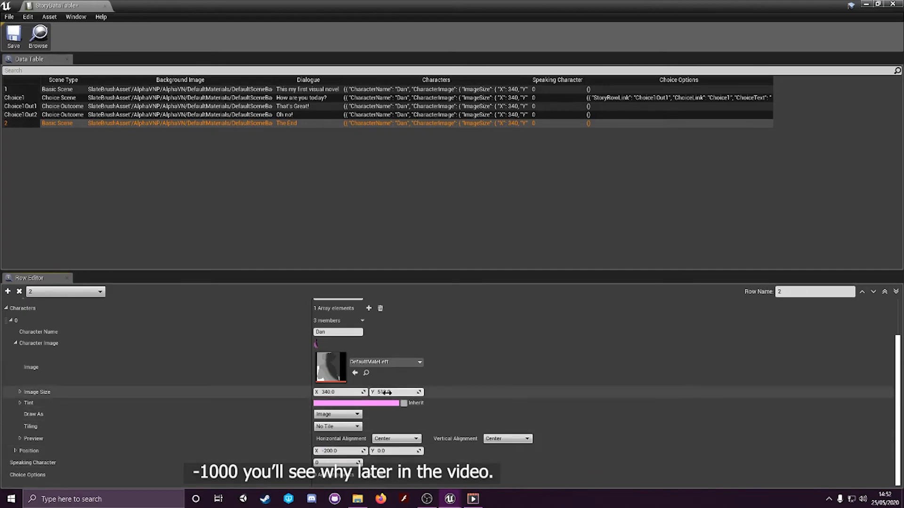
# Clear the row 2 character's name and deselect the row
pyautogui.scroll(1, 324, 357)
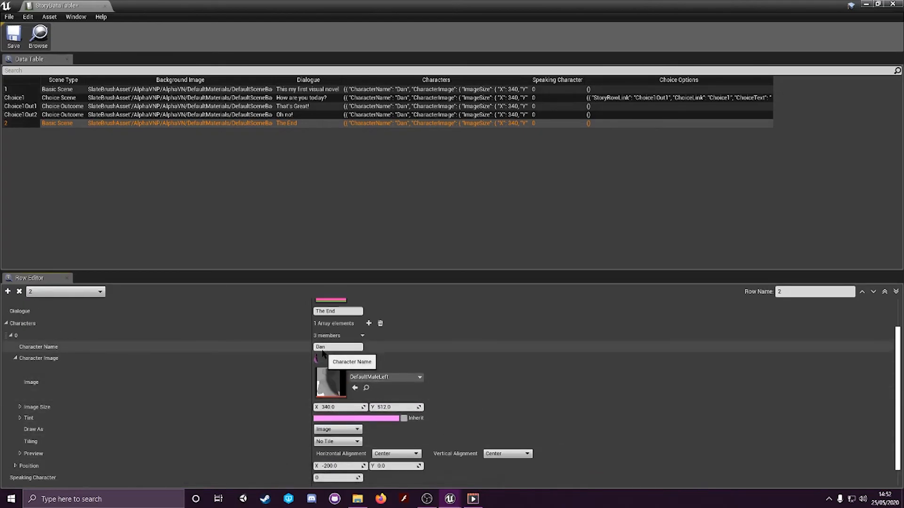
pyautogui.moveTo(332, 348); pyautogui.dragTo(269, 349)
pyautogui.press('BackSpace')
pyautogui.press('Return')
pyautogui.scroll(-1, 377, 373)
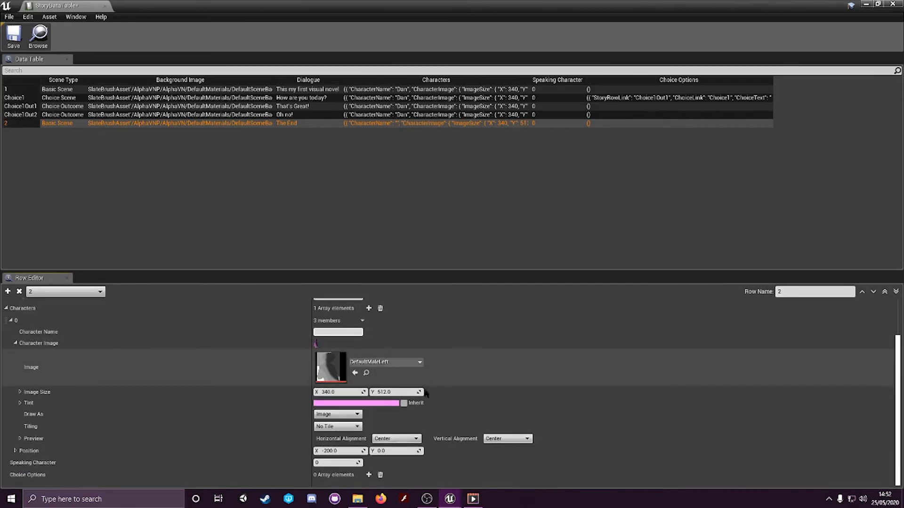
pyautogui.click(187, 261)
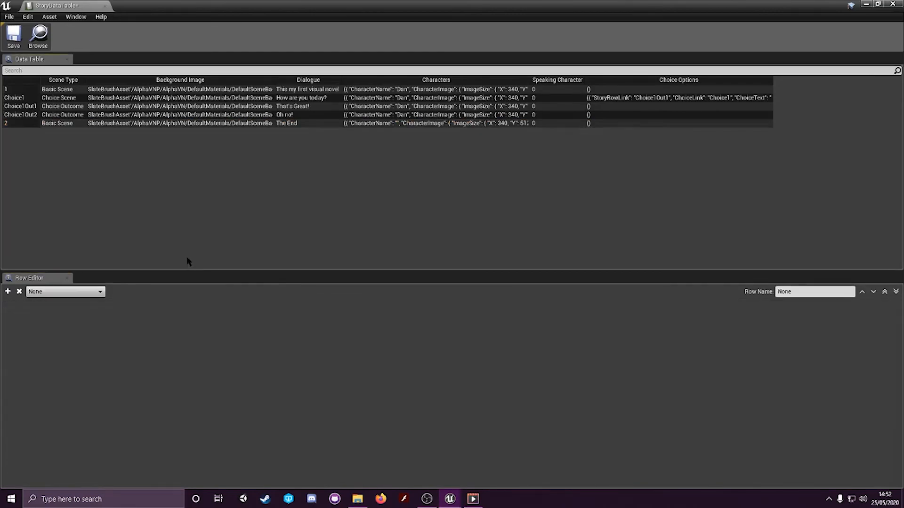
# Return to the AlphaVNDefault level and play the story, advancing past the first dialogue and answering "I'm Fine Thanks"
pyautogui.doubleClick(225, 4)
pyautogui.click(540, 77)
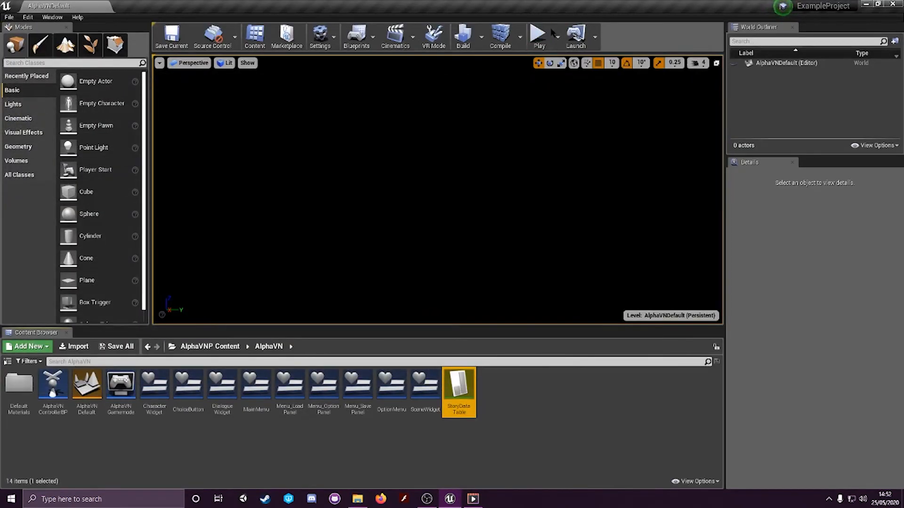
pyautogui.click(541, 34)
pyautogui.click(293, 169)
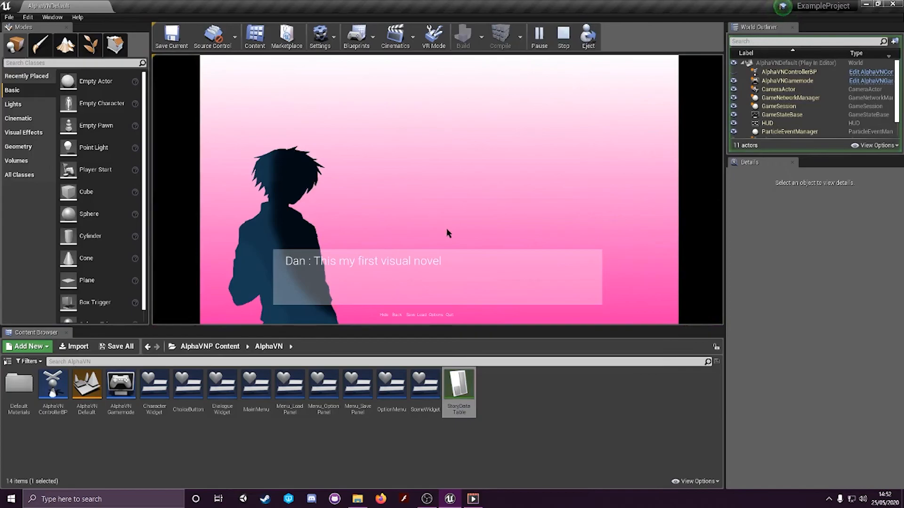
pyautogui.click(457, 245)
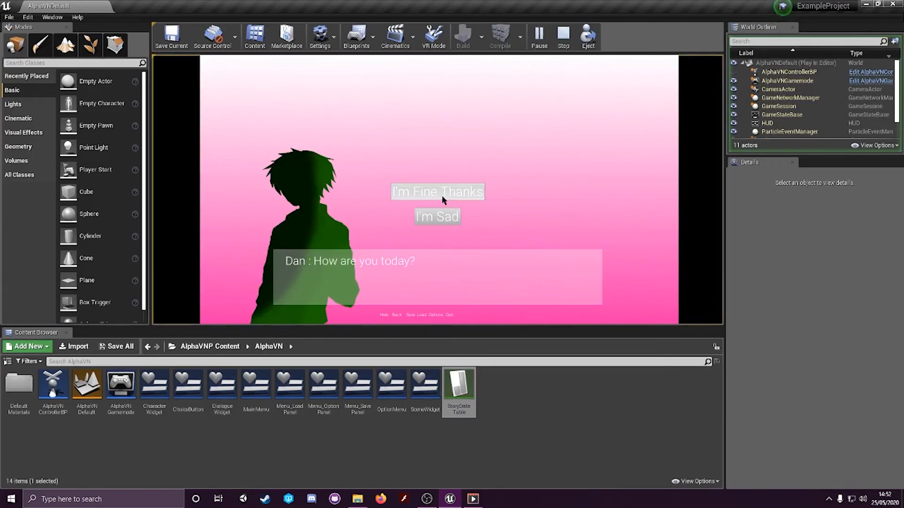
pyautogui.click(441, 195)
pyautogui.click(439, 226)
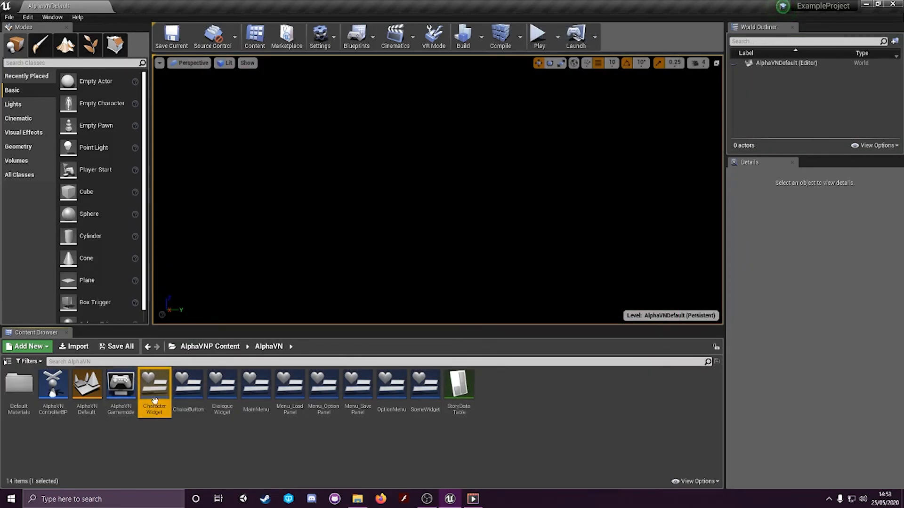
# Open CharacterWidget, examine the CharacterImage's layout and appearance properties in the designer, and close the widget
pyautogui.doubleClick(155, 407)
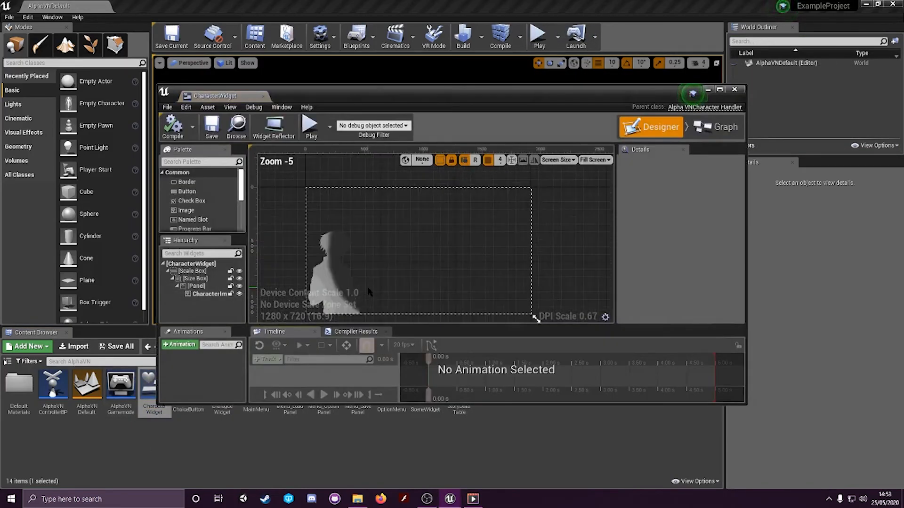
pyautogui.click(323, 252)
pyautogui.scroll(-5, 654, 264)
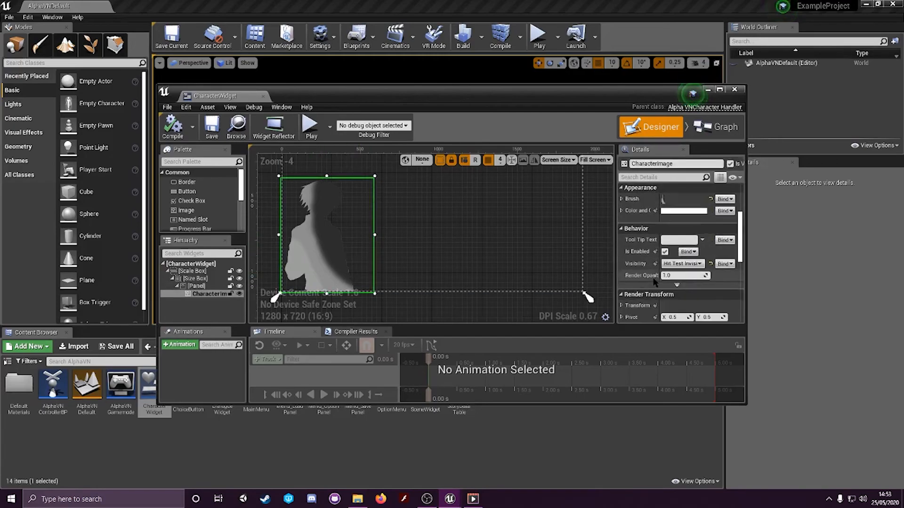
pyautogui.scroll(1, 654, 282)
pyautogui.moveTo(462, 301); pyautogui.dragTo(425, 296, button='right')
pyautogui.scroll(-3, 425, 295)
pyautogui.scroll(1, 396, 276)
pyautogui.scroll(1, 478, 276)
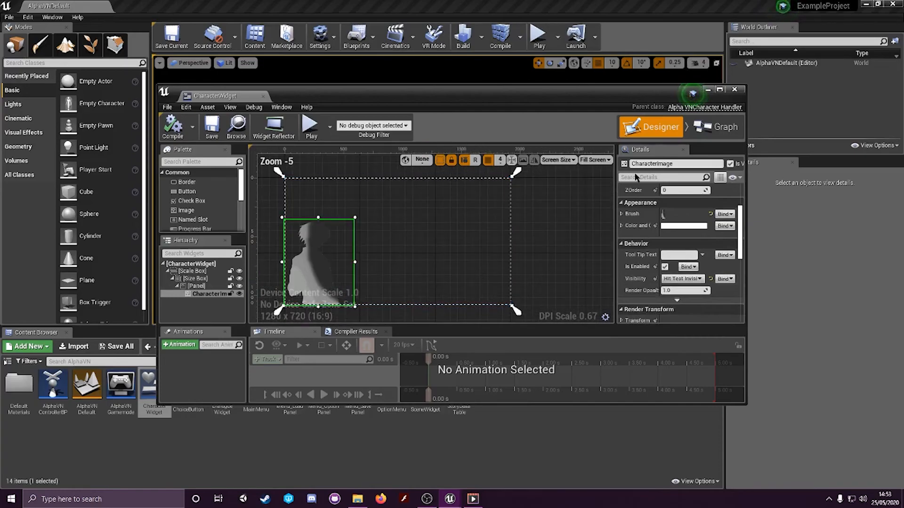
pyautogui.click(734, 89)
pyautogui.click(246, 455)
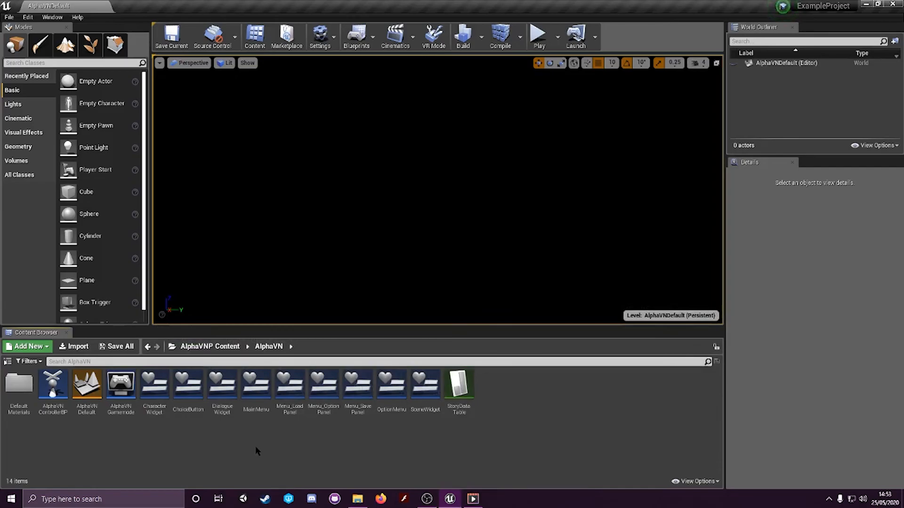
# In DialogueWidget, set the DialogueBox's brush image to Default_Scene_Background, then compile, save and close the widget
pyautogui.doubleClick(221, 387)
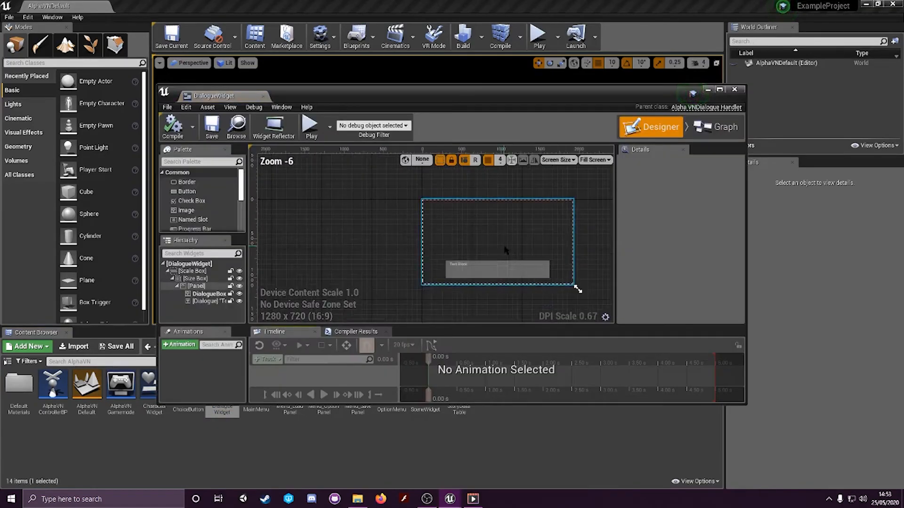
pyautogui.scroll(2, 506, 250)
pyautogui.click(426, 264)
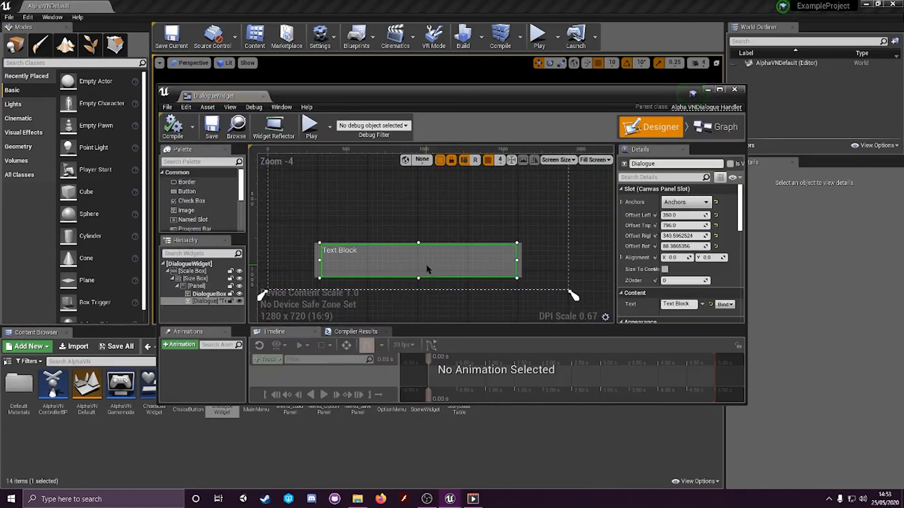
pyautogui.click(522, 262)
pyautogui.scroll(-3, 671, 282)
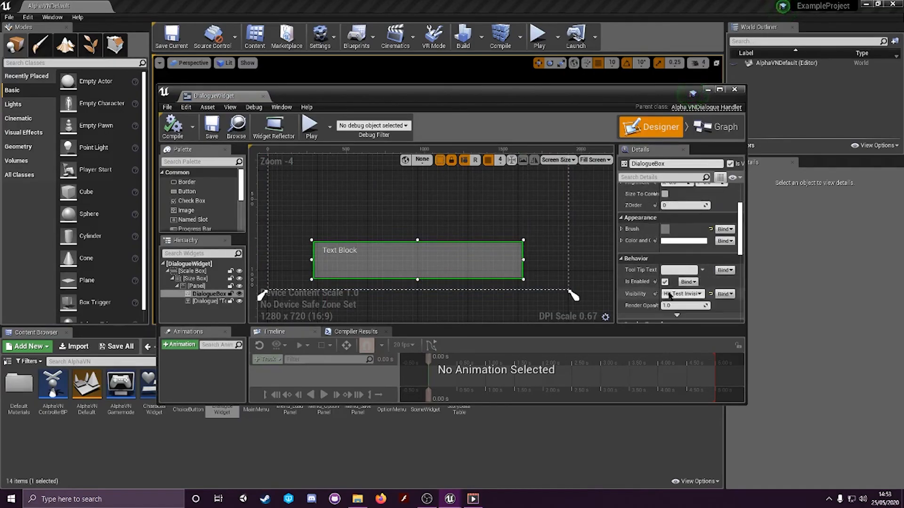
pyautogui.click(620, 229)
pyautogui.click(710, 248)
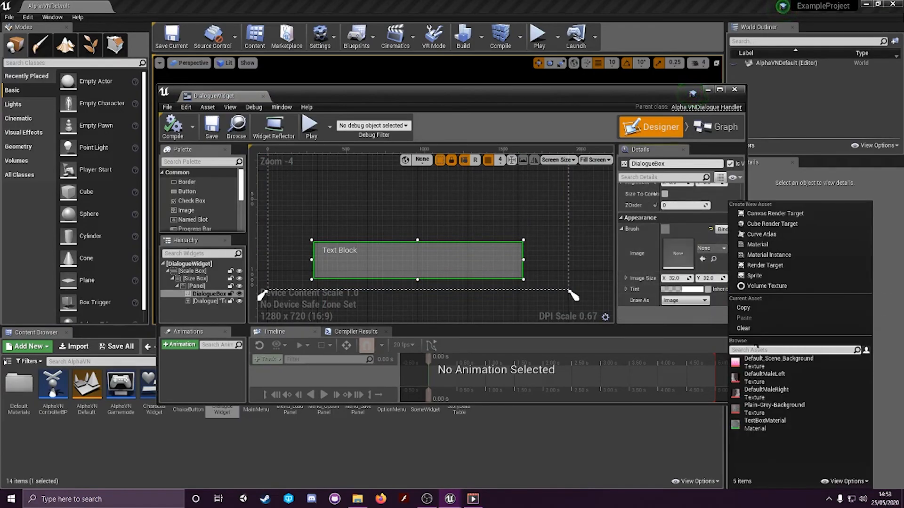
pyautogui.click(749, 423)
pyautogui.click(472, 296)
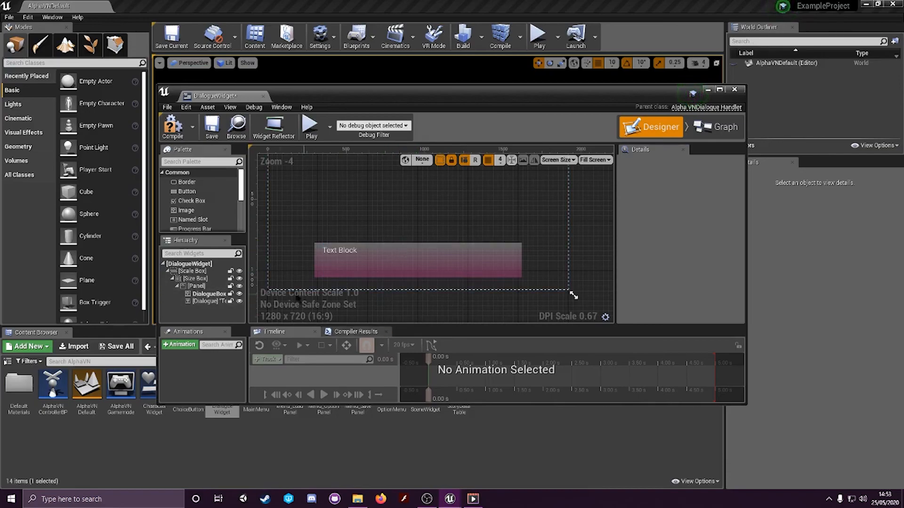
pyautogui.hotkey('ctrl', 's')
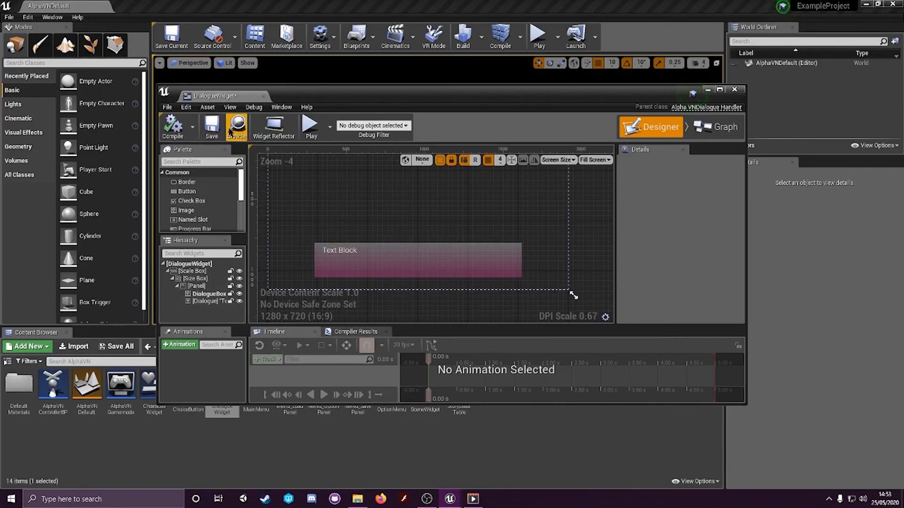
pyautogui.click(735, 89)
# Play the level, start the game to check the dialogue box's new background, and stop the play session
pyautogui.click(538, 36)
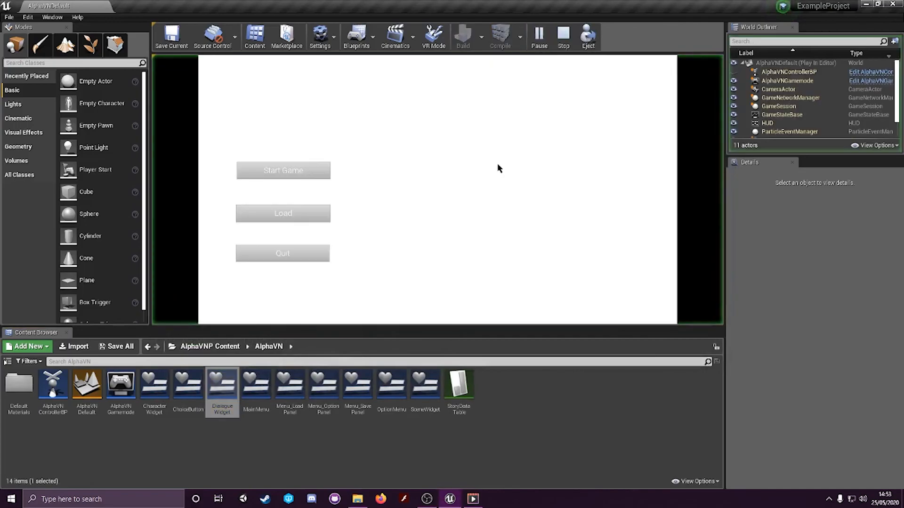
pyautogui.click(308, 175)
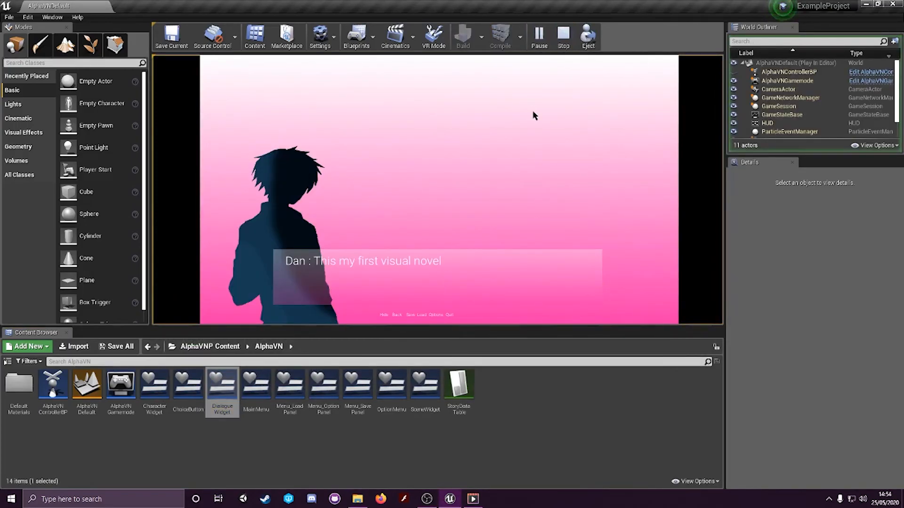
pyautogui.click(564, 39)
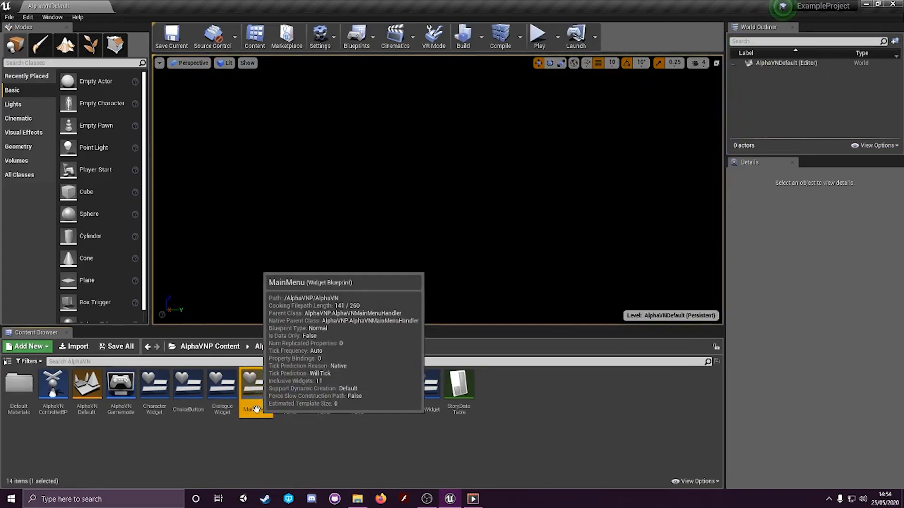
# Open the MainMenu widget, examine the properties of its panel and StartButton in the designer, and close the widget
pyautogui.doubleClick(254, 391)
pyautogui.scroll(-1, 420, 254)
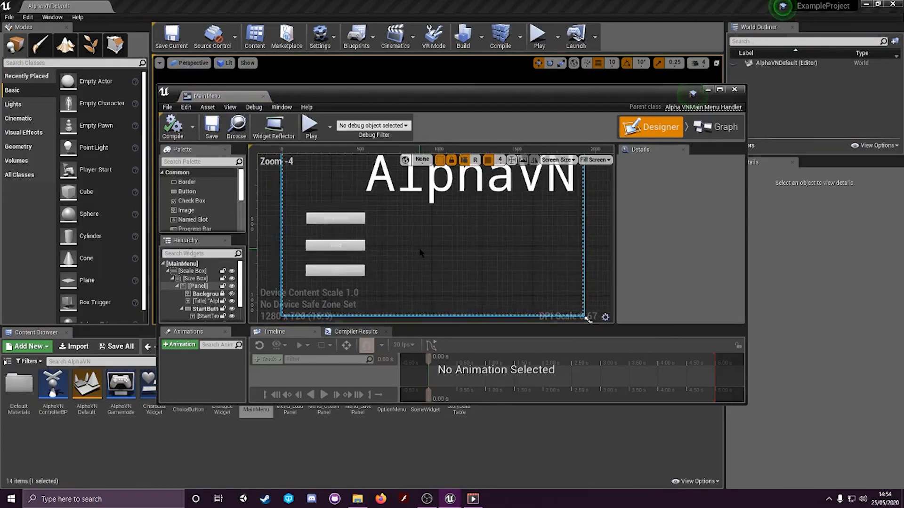
pyautogui.click(419, 250)
pyautogui.scroll(-5, 667, 288)
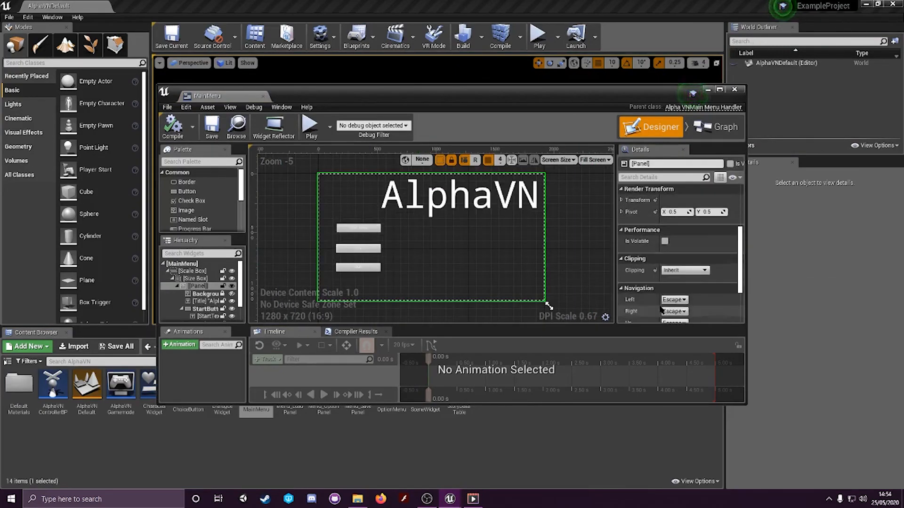
pyautogui.scroll(5, 662, 306)
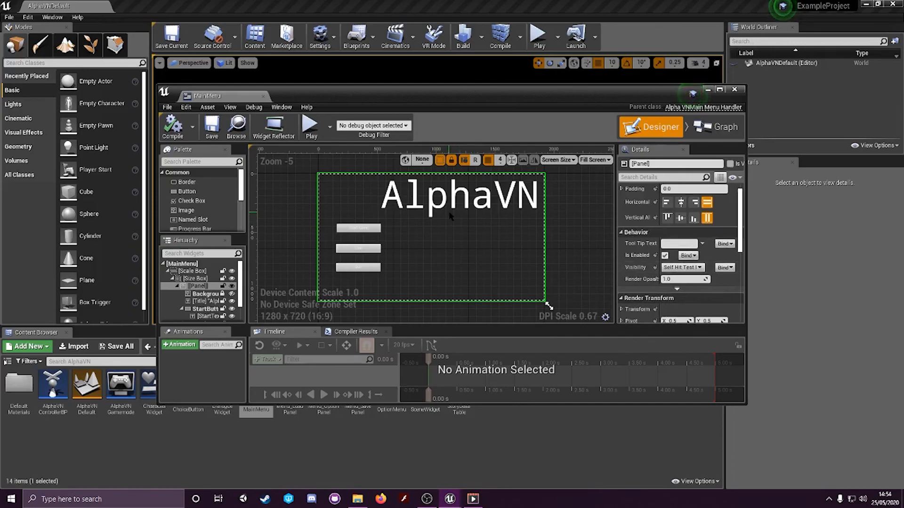
pyautogui.click(374, 229)
pyautogui.scroll(-3, 674, 270)
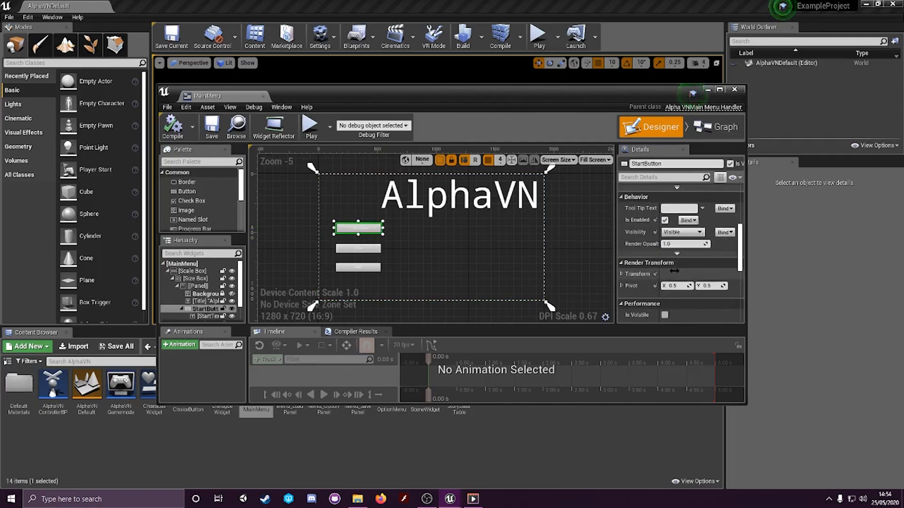
pyautogui.scroll(-3, 673, 271)
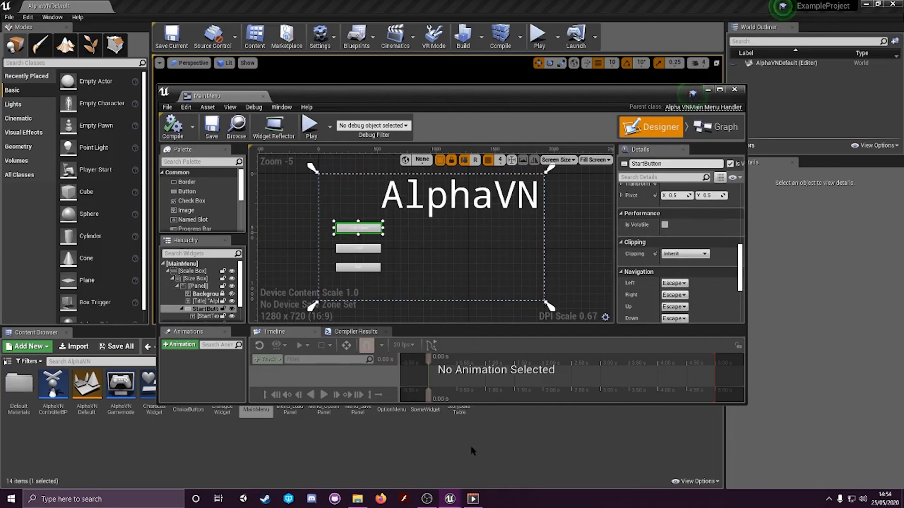
pyautogui.click(480, 415)
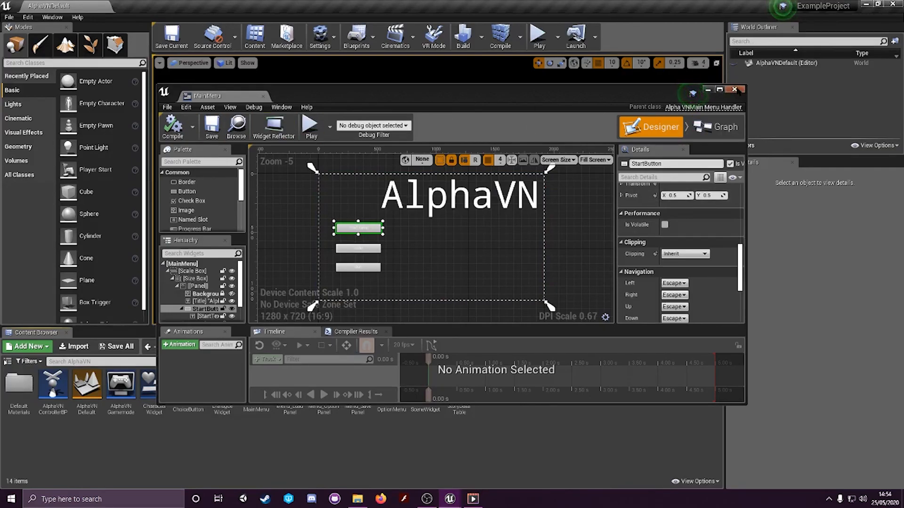
pyautogui.click(734, 89)
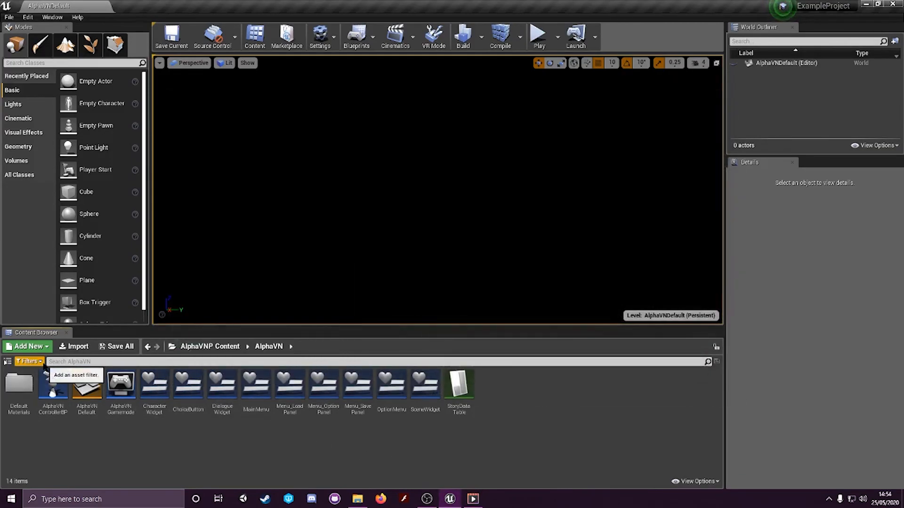